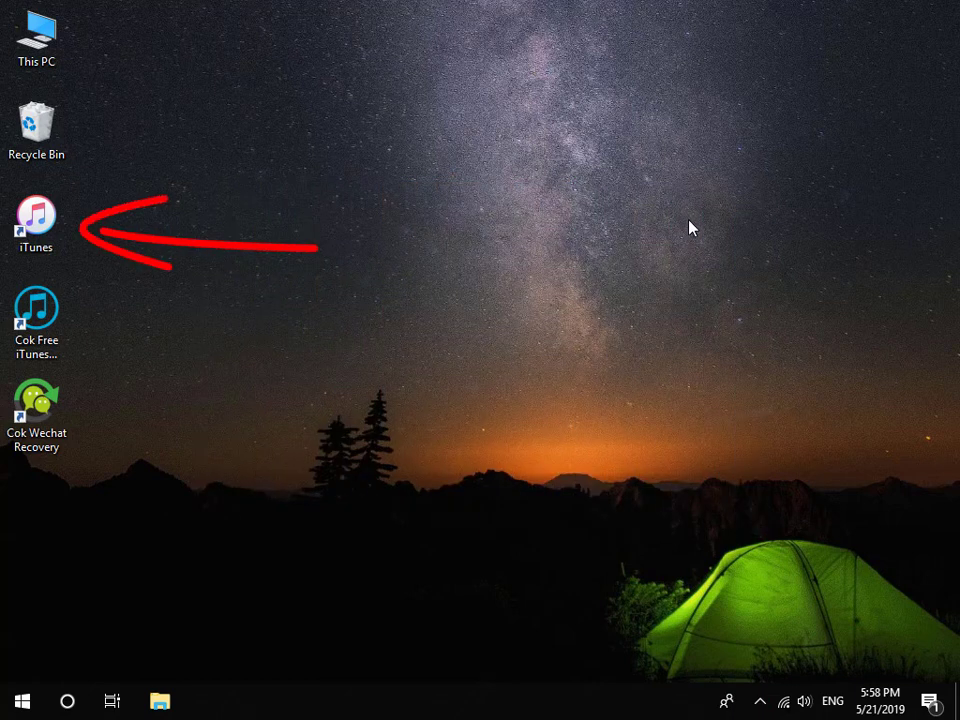
Launch iTunes and show the connected iPhone X's Summary page.
{"action": "double_click", "coordinate": [44, 225]}
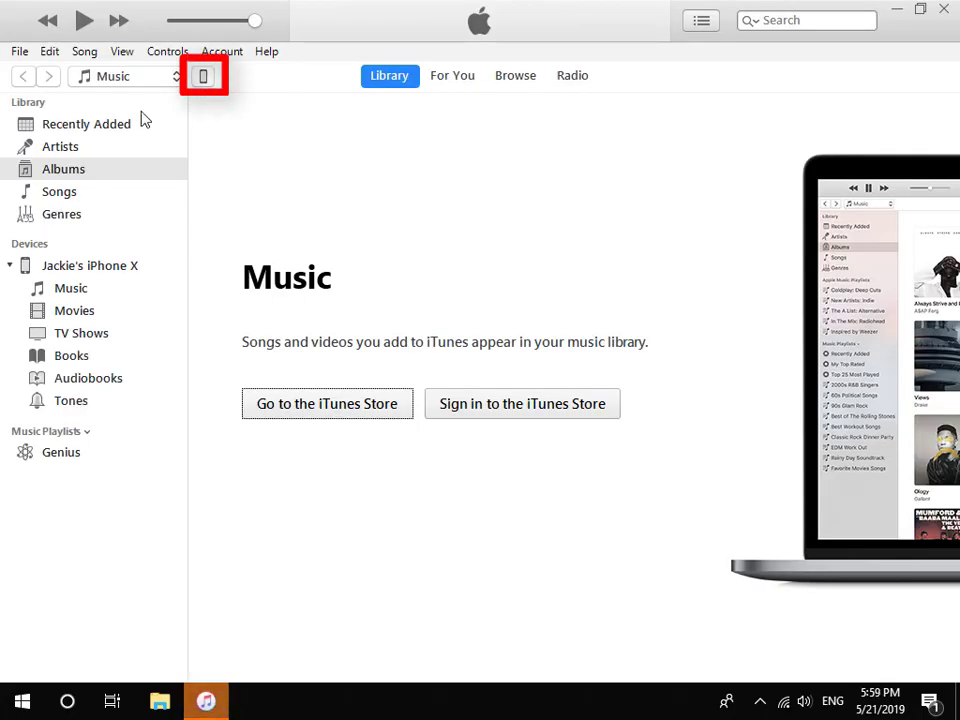
{"action": "left_click", "coordinate": [206, 79]}
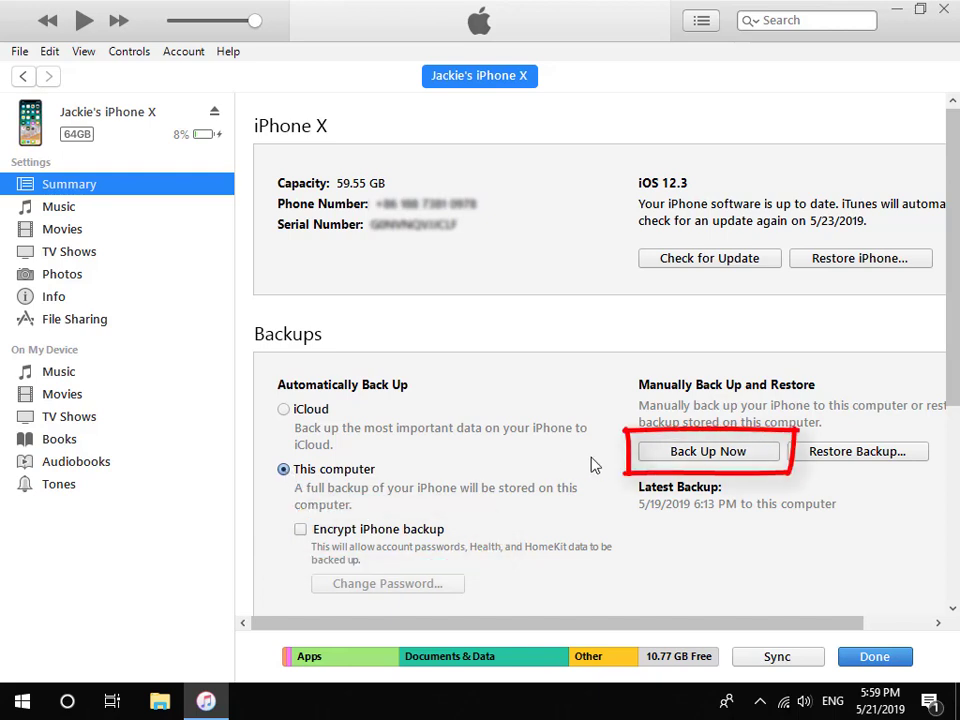
Back up the iPhone X to this computer, then close iTunes once the backup completes.
{"action": "left_click", "coordinate": [672, 456]}
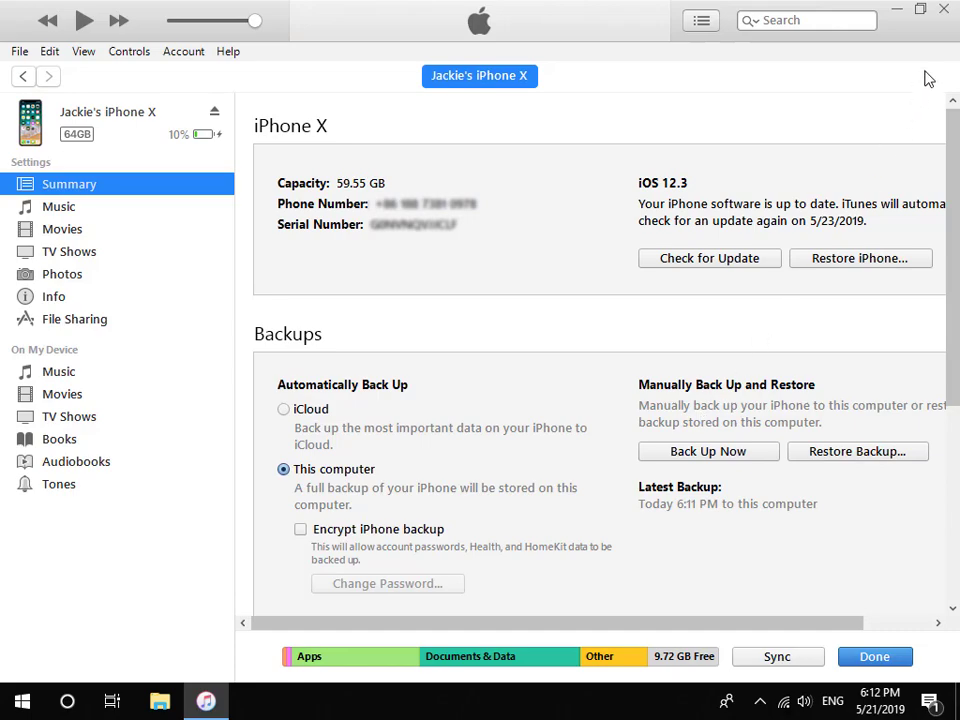
{"action": "left_click", "coordinate": [944, 10]}
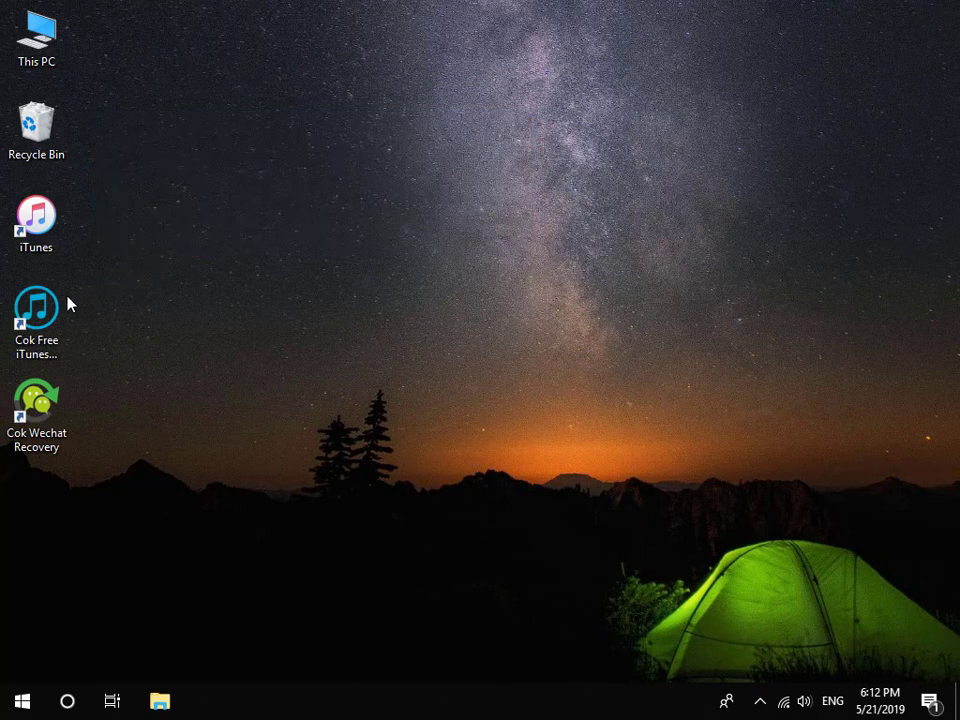
Launch Cok Free iTunes Backup Extractor V2.7 to list the iPhone X backup dated 2019-05-20.
{"action": "double_click", "coordinate": [50, 300]}
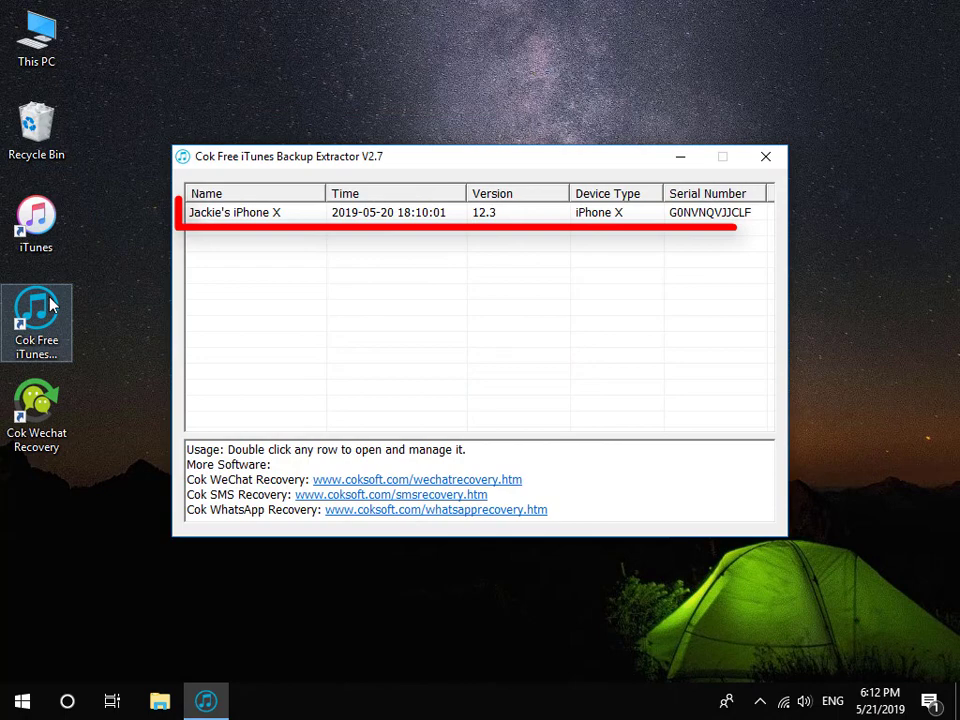
Export WeChat's Documents folder (about 5029MB) from the iPhone X backup to the Desktop, then close the extractor.
{"action": "double_click", "coordinate": [391, 214]}
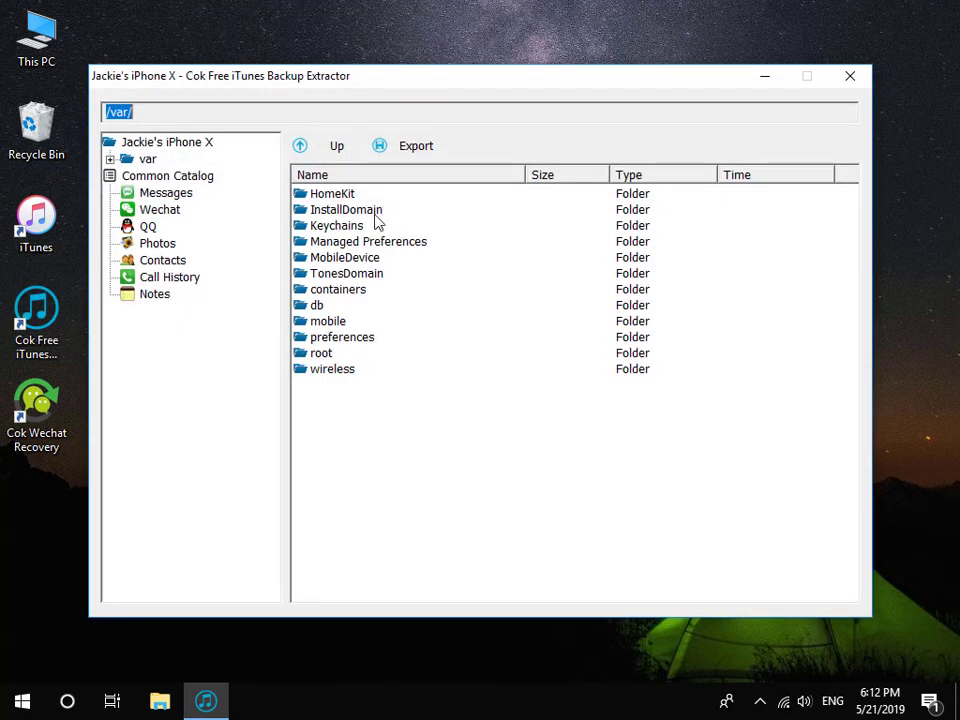
{"action": "left_click", "coordinate": [165, 212]}
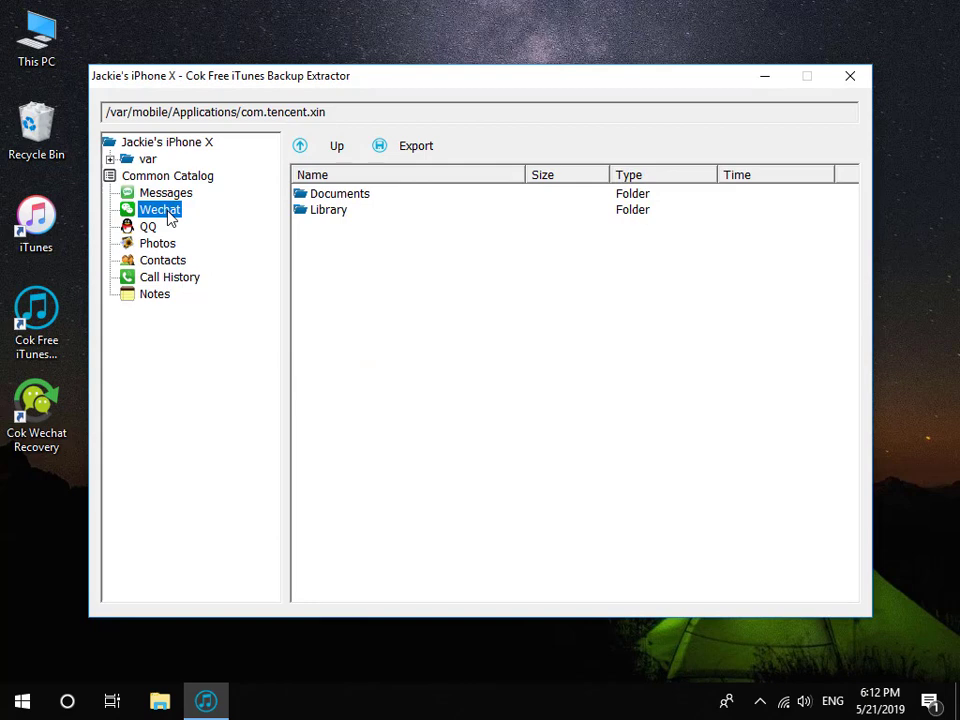
{"action": "left_click", "coordinate": [349, 199]}
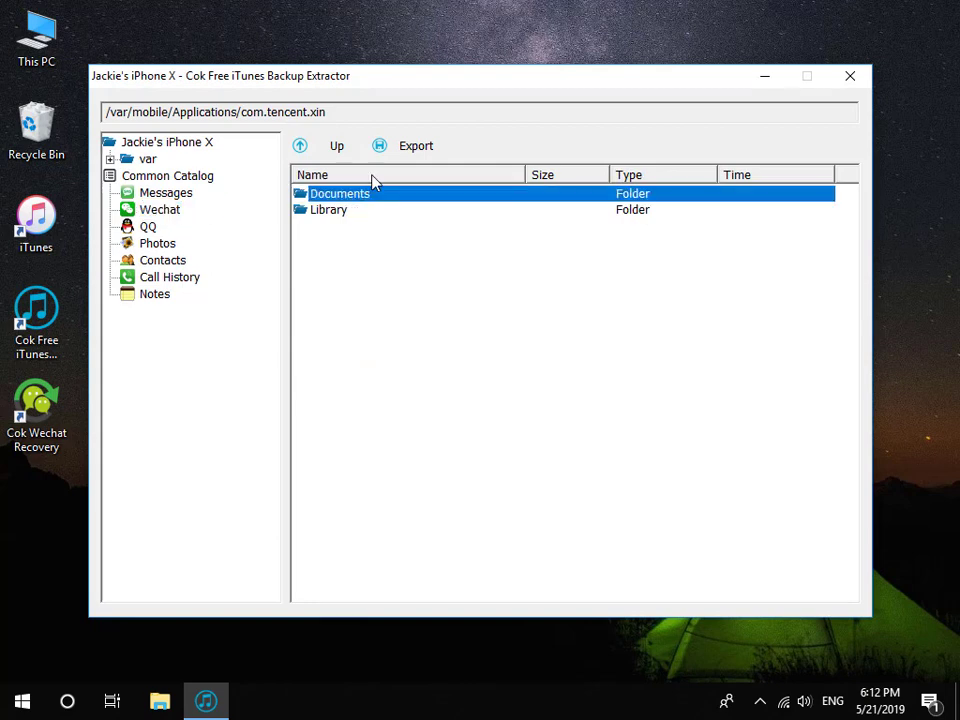
{"action": "left_click", "coordinate": [406, 154]}
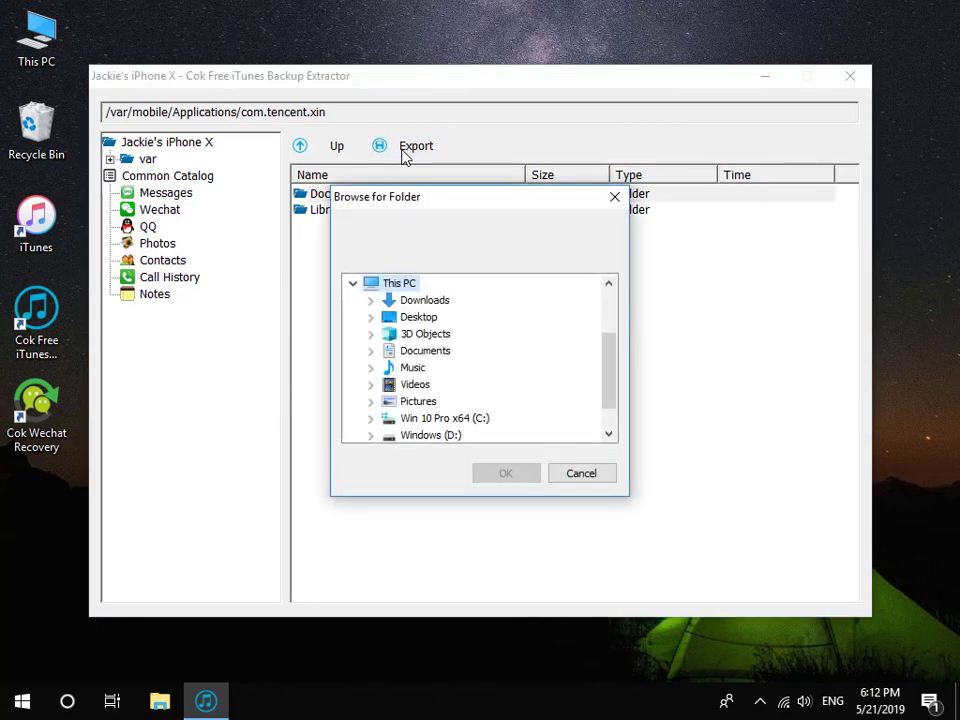
{"action": "left_click", "coordinate": [416, 319]}
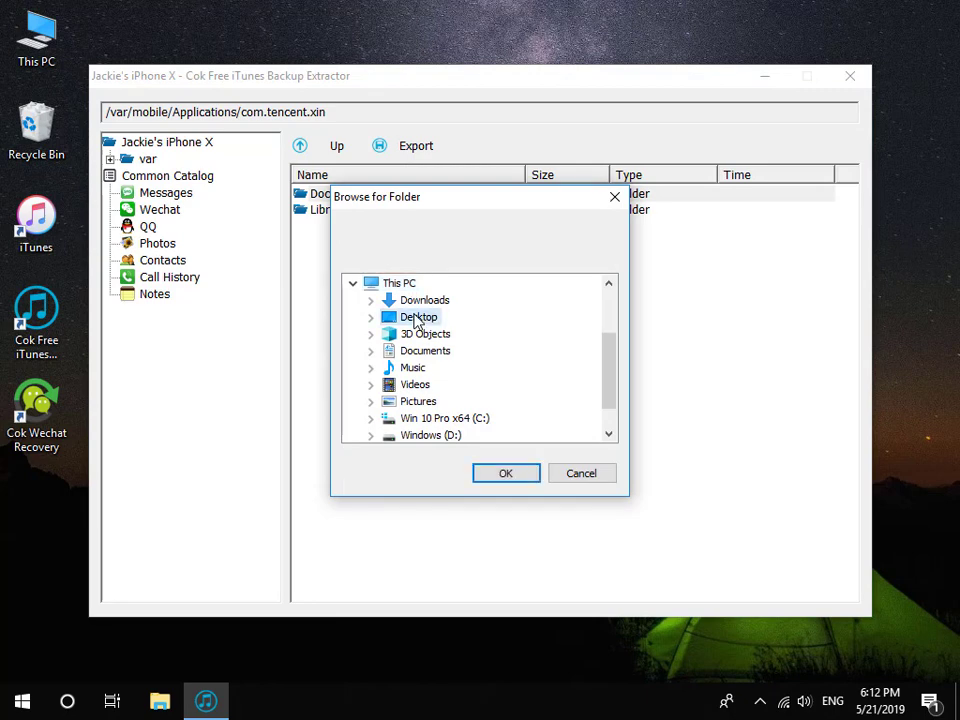
{"action": "left_click", "coordinate": [514, 472]}
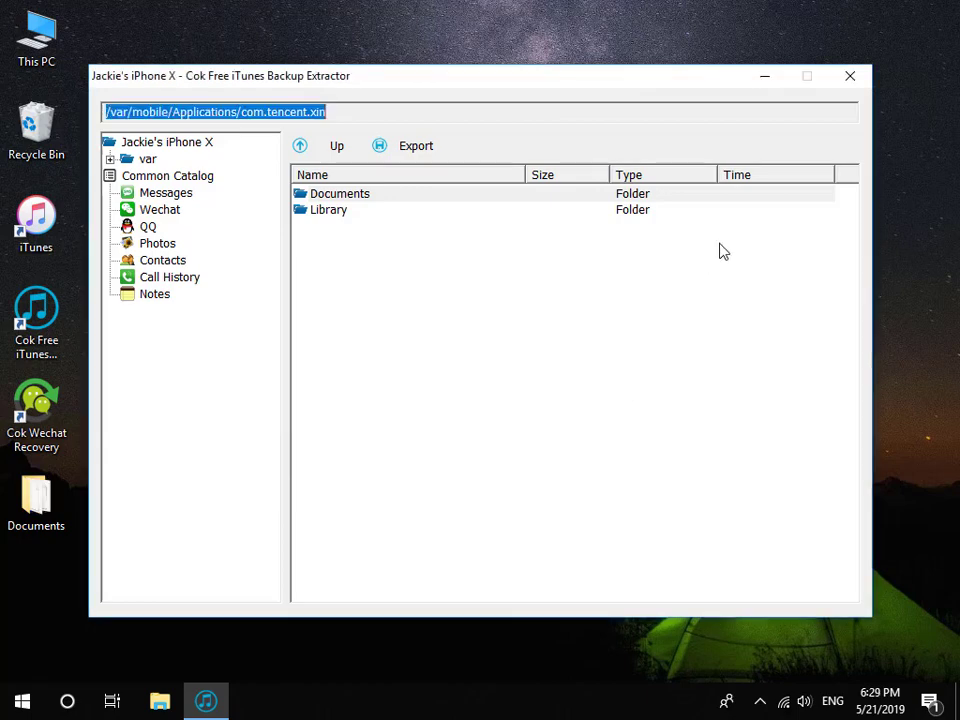
{"action": "left_click", "coordinate": [852, 84]}
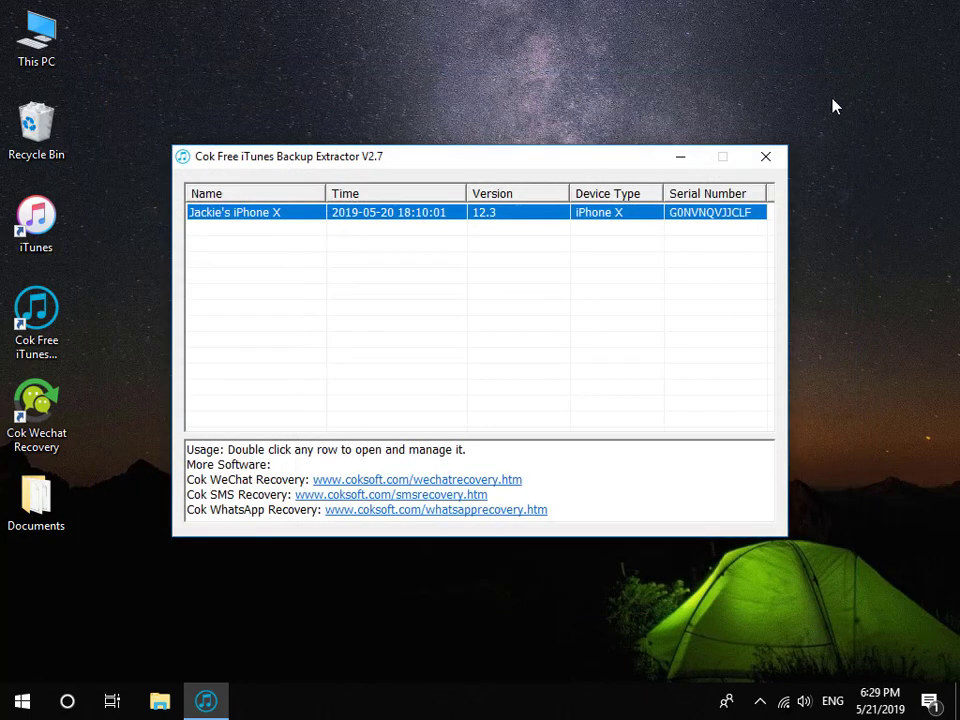
{"action": "left_click", "coordinate": [776, 162]}
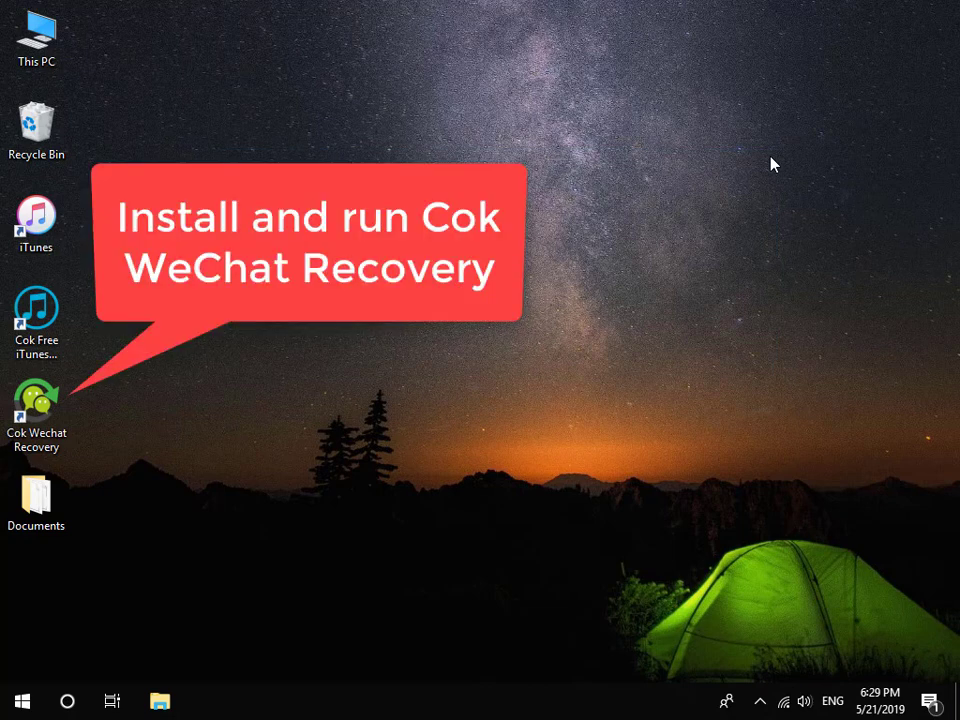
In Cok Wechat Recovery, choose iOS with Desktop\Documents as data path, read data, select the second user.
{"action": "double_click", "coordinate": [51, 400]}
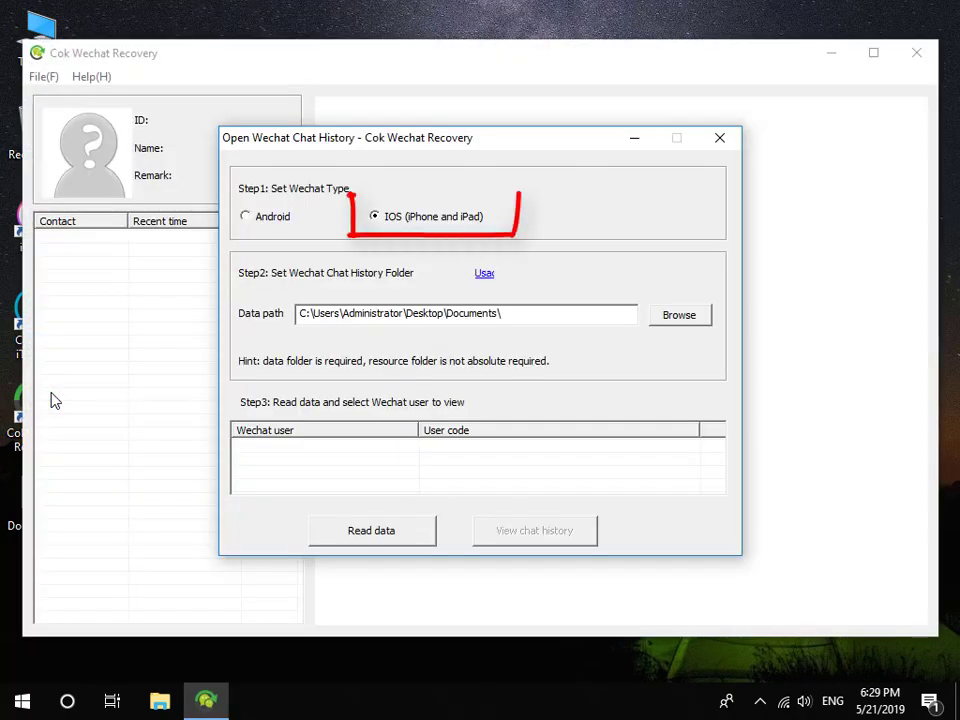
{"action": "left_click", "coordinate": [377, 216]}
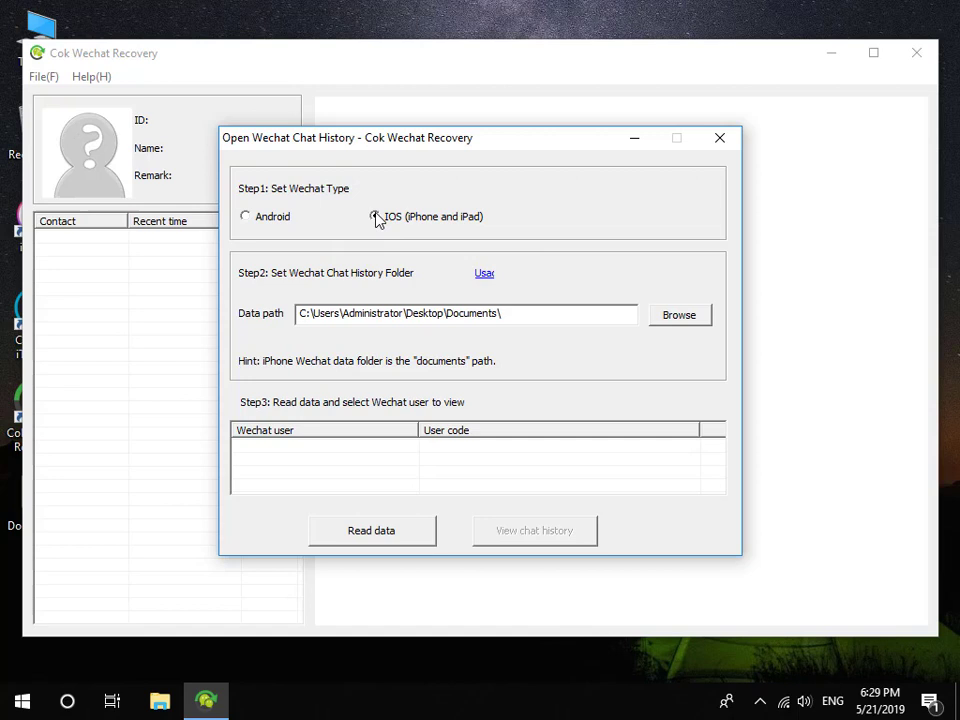
{"action": "left_click", "coordinate": [675, 325]}
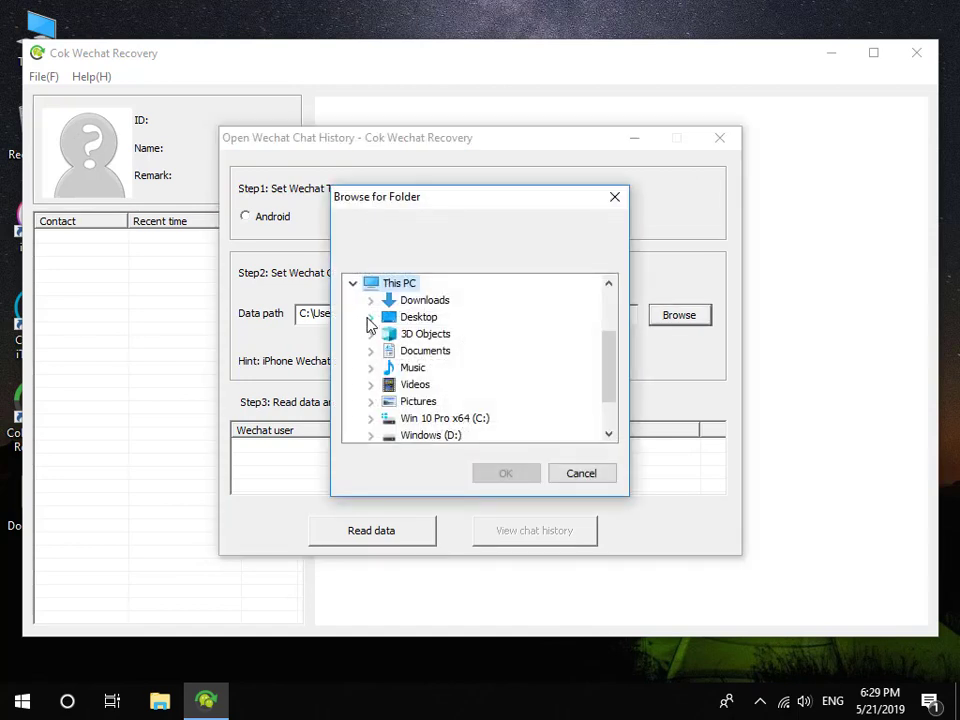
{"action": "left_click", "coordinate": [370, 317]}
{"action": "left_click", "coordinate": [428, 336]}
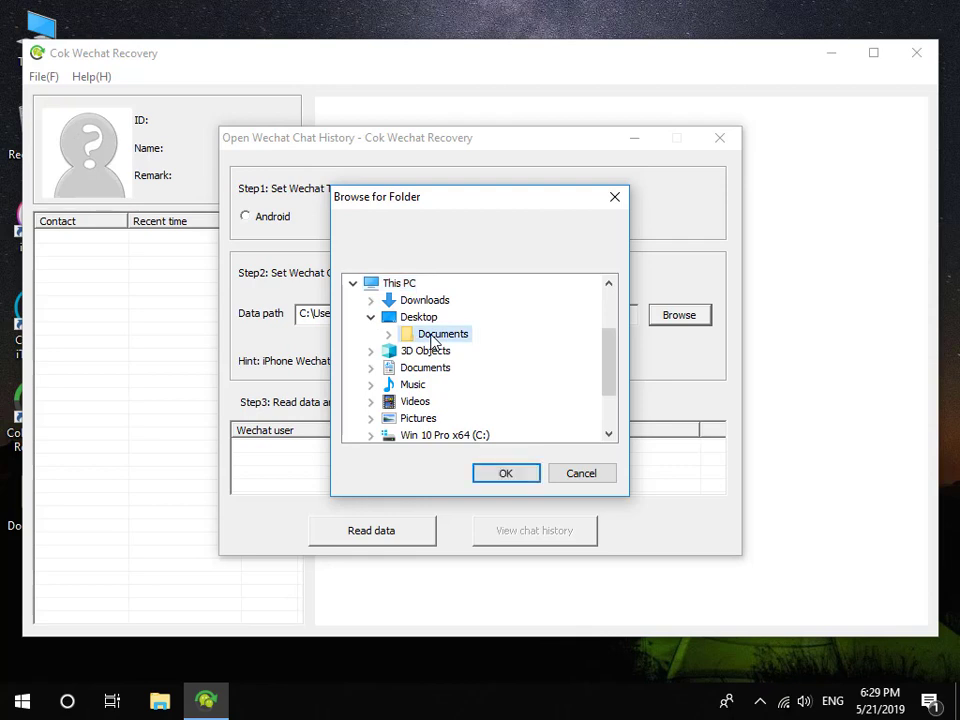
{"action": "left_click", "coordinate": [501, 476]}
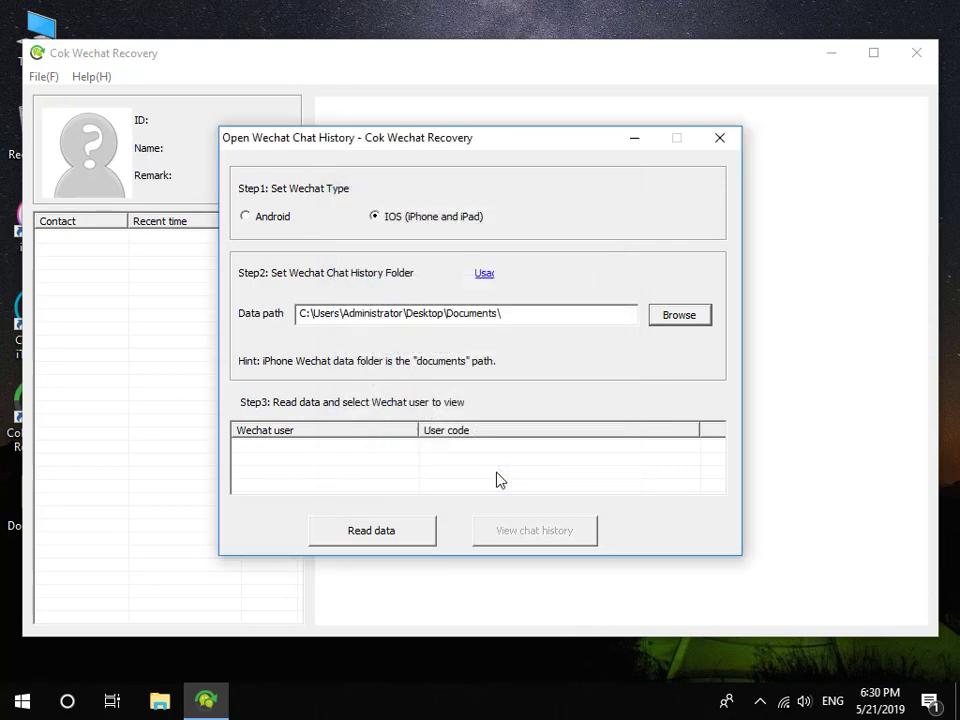
{"action": "left_click", "coordinate": [388, 540]}
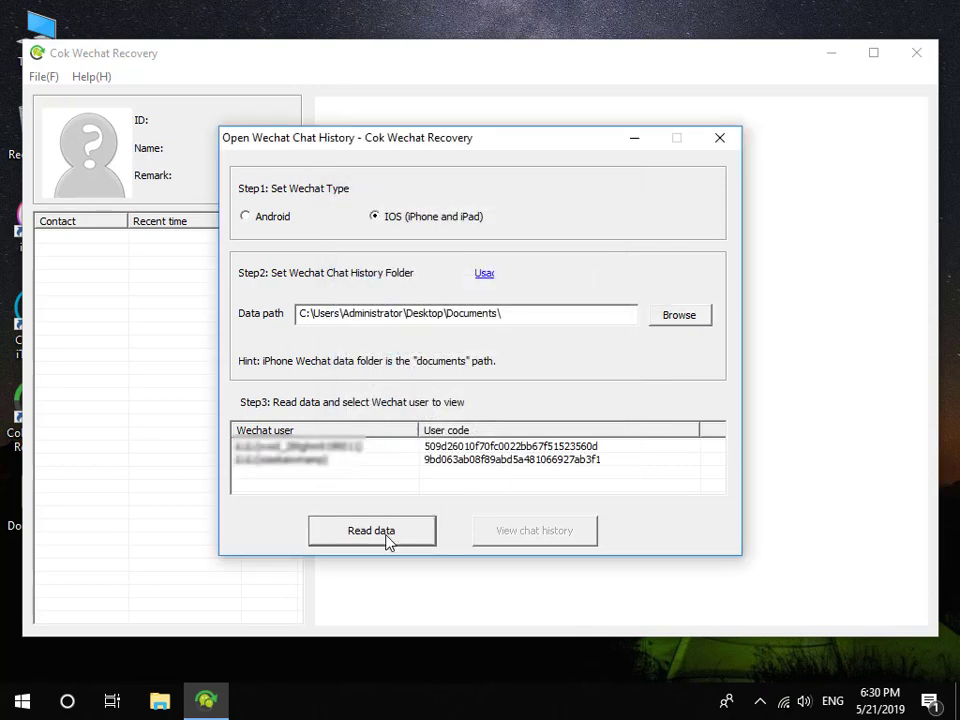
{"action": "left_click", "coordinate": [404, 461]}
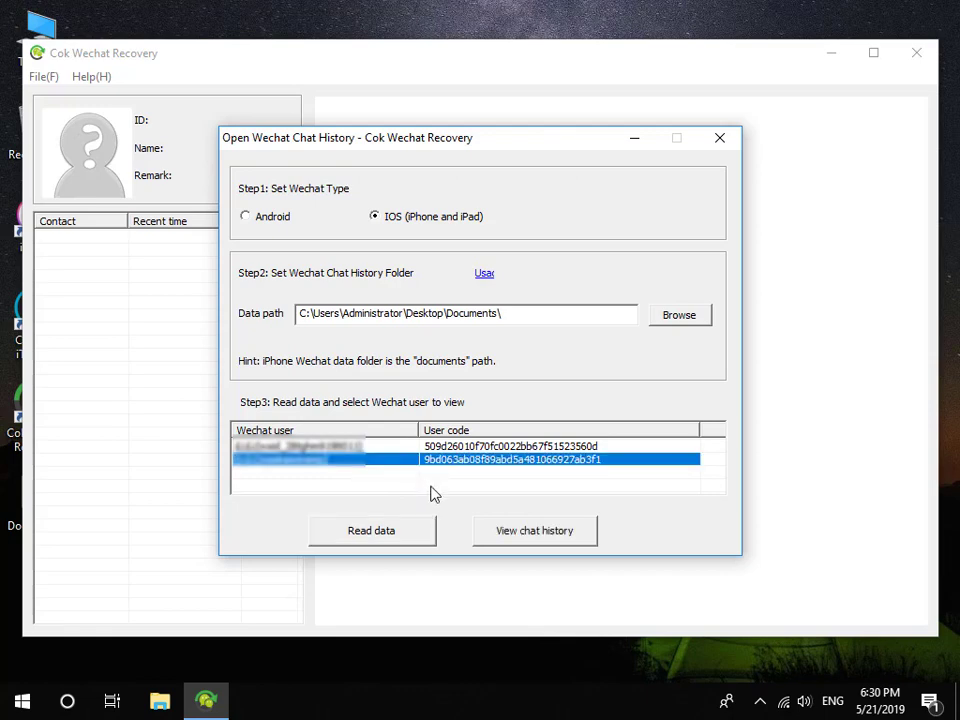
Copy the 10-message contact's conversation from the chat history, then minimize the recovery window.
{"action": "left_click", "coordinate": [499, 537]}
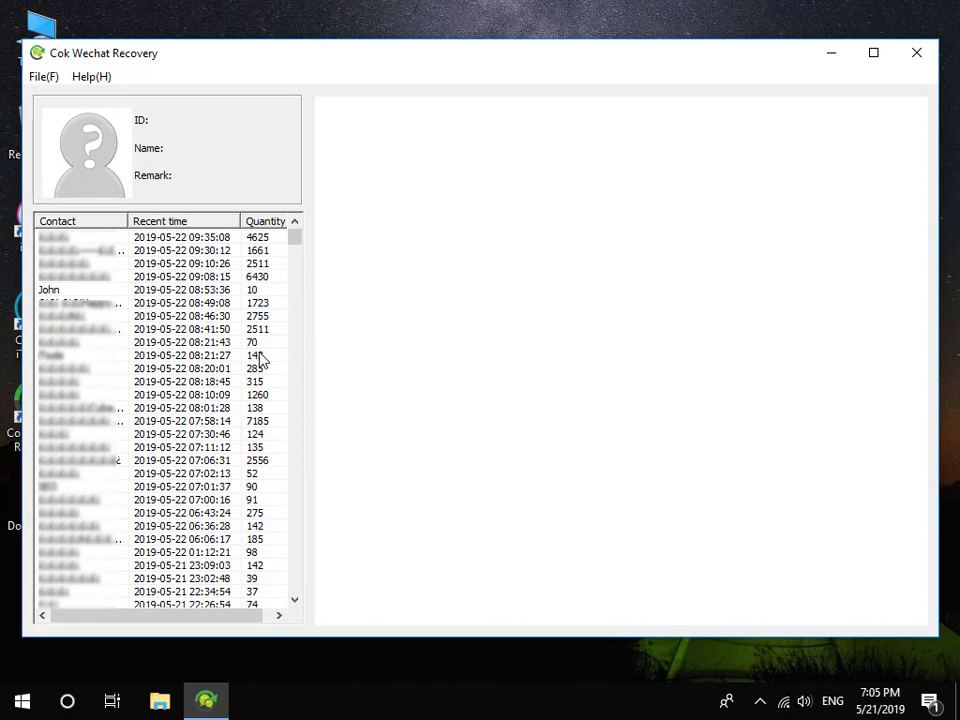
{"action": "left_click", "coordinate": [131, 293]}
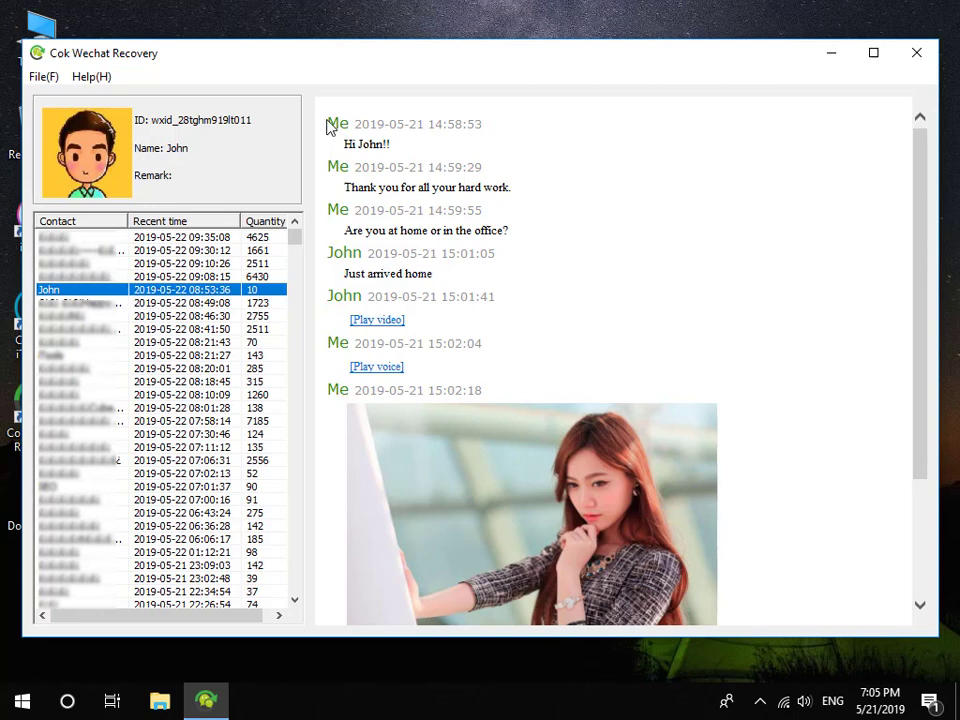
{"action": "mouse_move", "coordinate": [328, 124]}
{"action": "left_mouse_down"}
{"action": "mouse_move", "coordinate": [478, 570]}
{"action": "mouse_move", "coordinate": [480, 625]}
{"action": "left_mouse_up"}
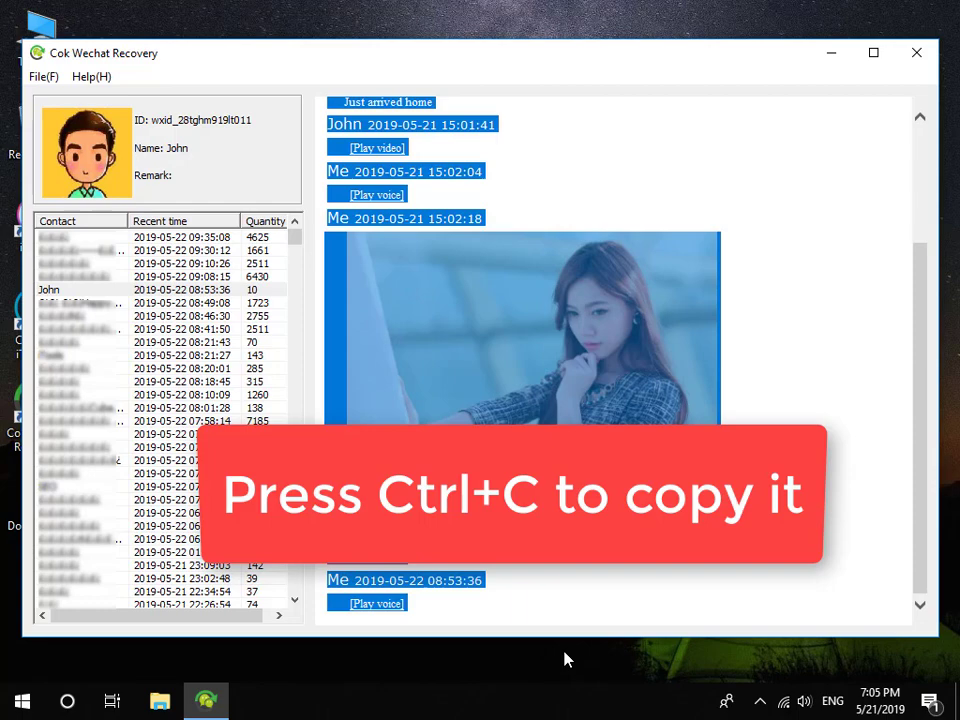
{"action": "left_click", "coordinate": [831, 56]}
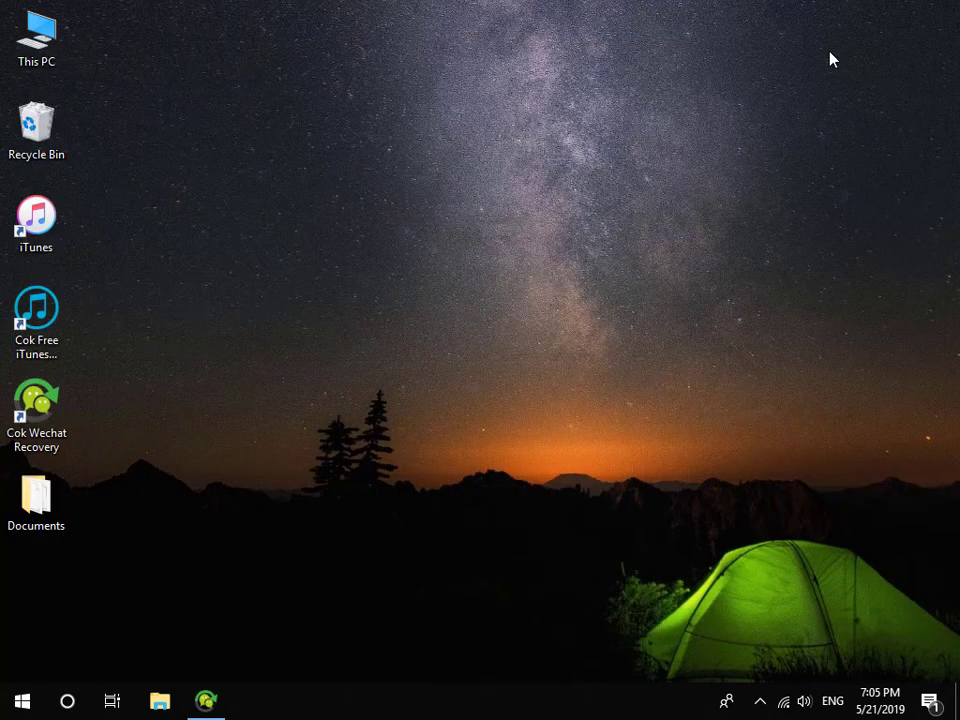
Create a Word document named 'iPhone WeChat Messages' on the desktop and open it.
{"action": "right_click", "coordinate": [124, 555]}
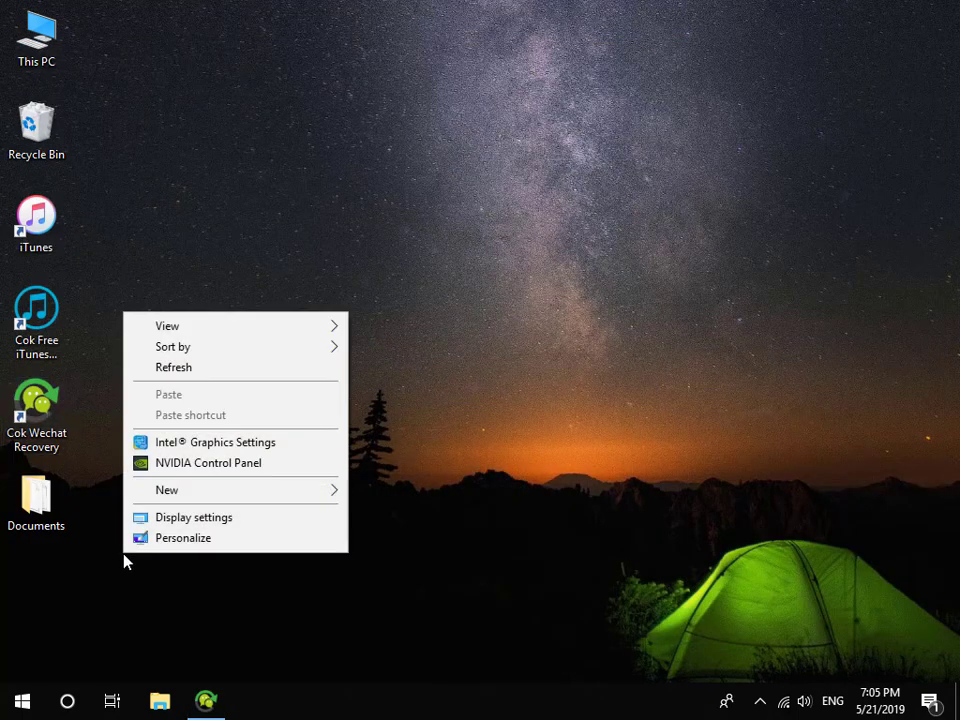
{"action": "mouse_move", "coordinate": [294, 491]}
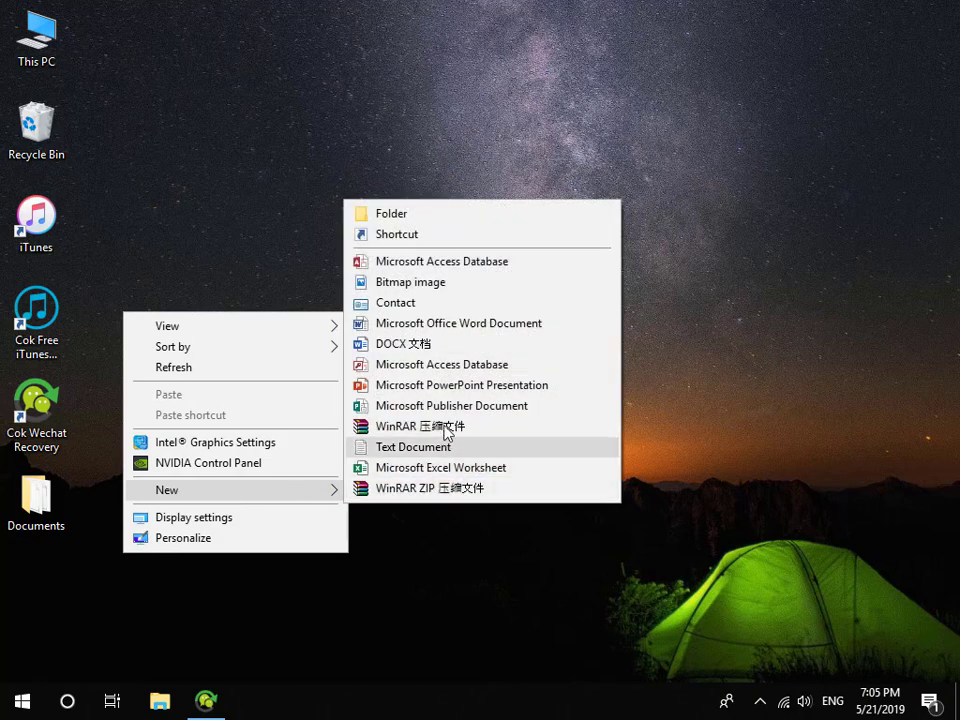
{"action": "left_click", "coordinate": [462, 327]}
{"action": "type", "text": "iPhone We"}
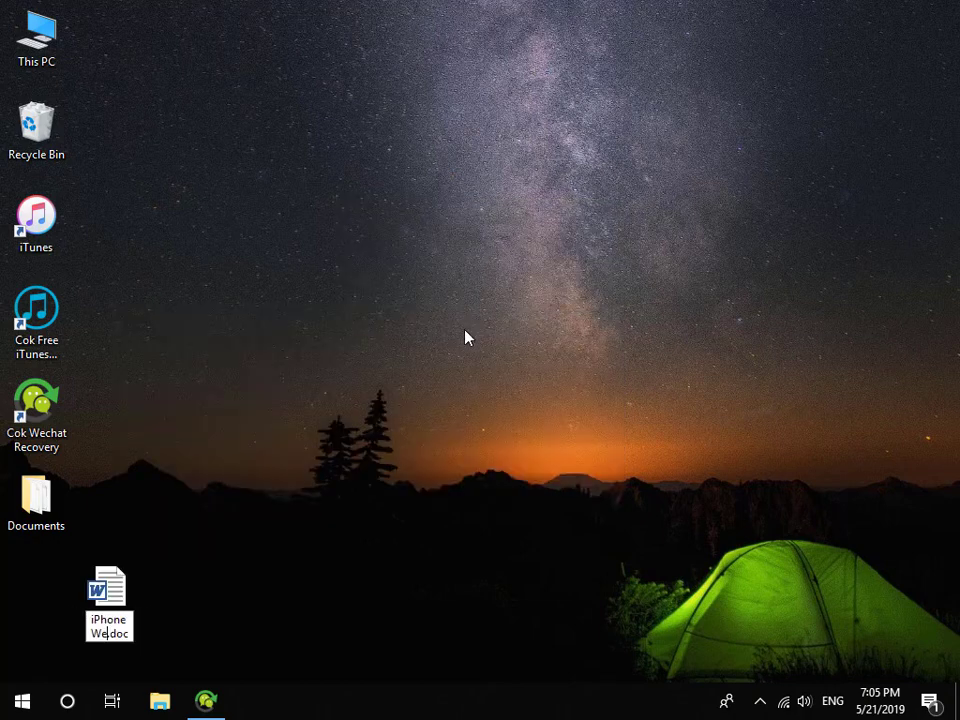
{"action": "type", "text": "Chat M"}
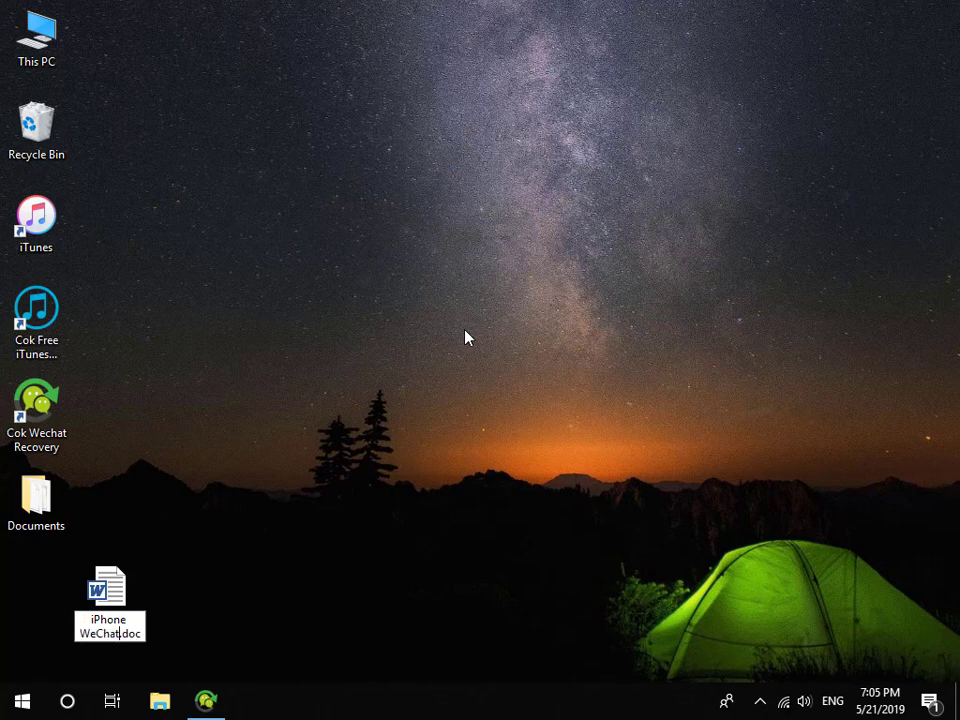
{"action": "type", "text": "essages"}
{"action": "key", "text": "Return"}
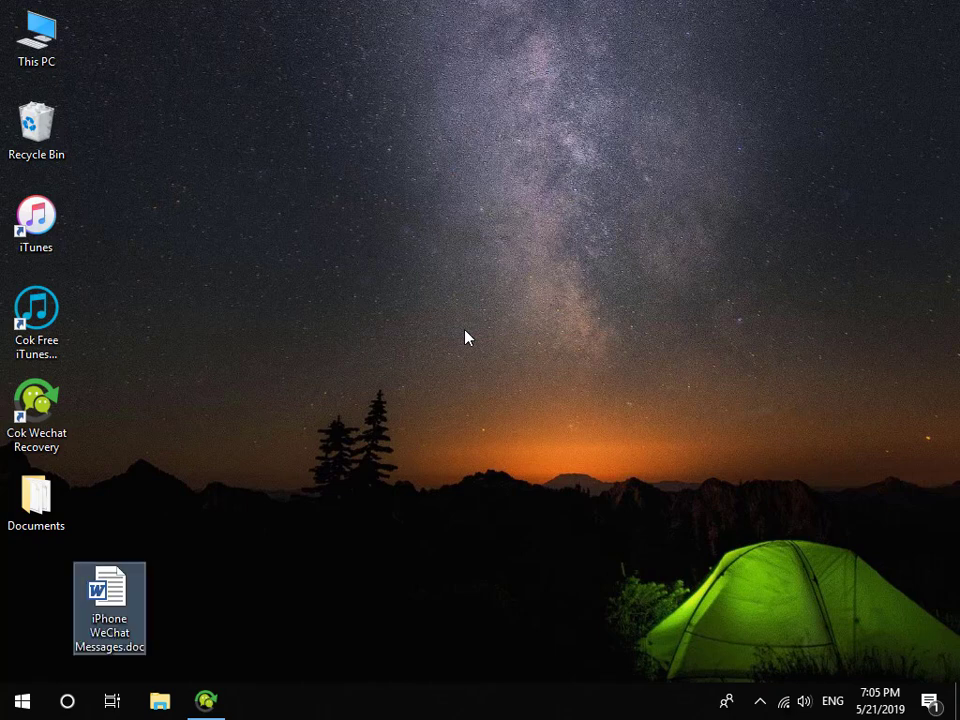
{"action": "key", "text": "Return"}
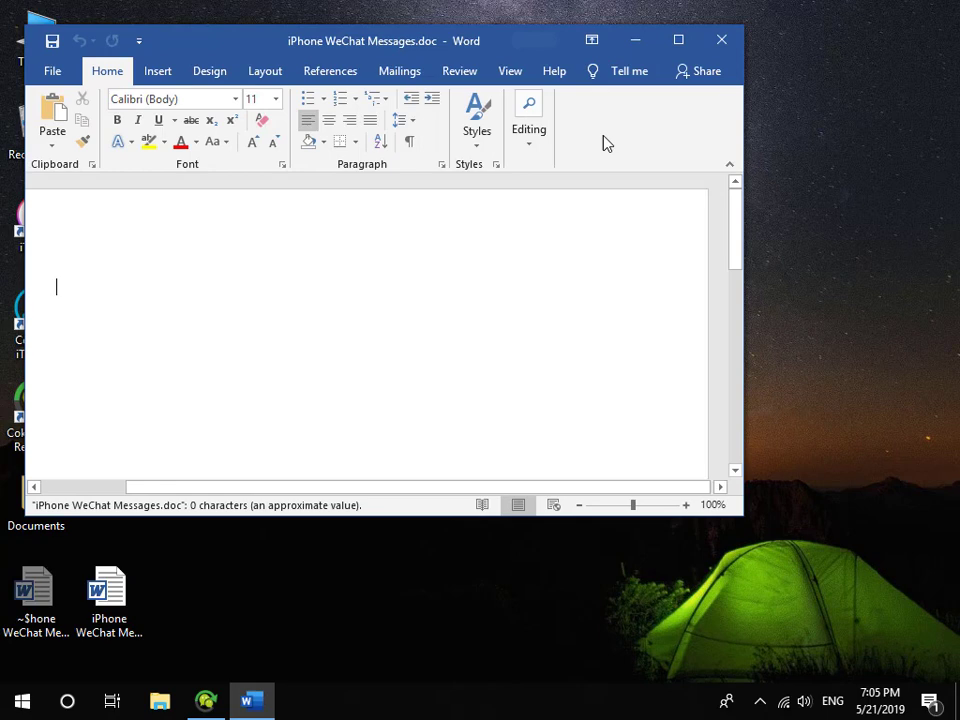
Maximize Word and paste the copied conversation with Keep Source Formatting.
{"action": "left_click", "coordinate": [678, 41]}
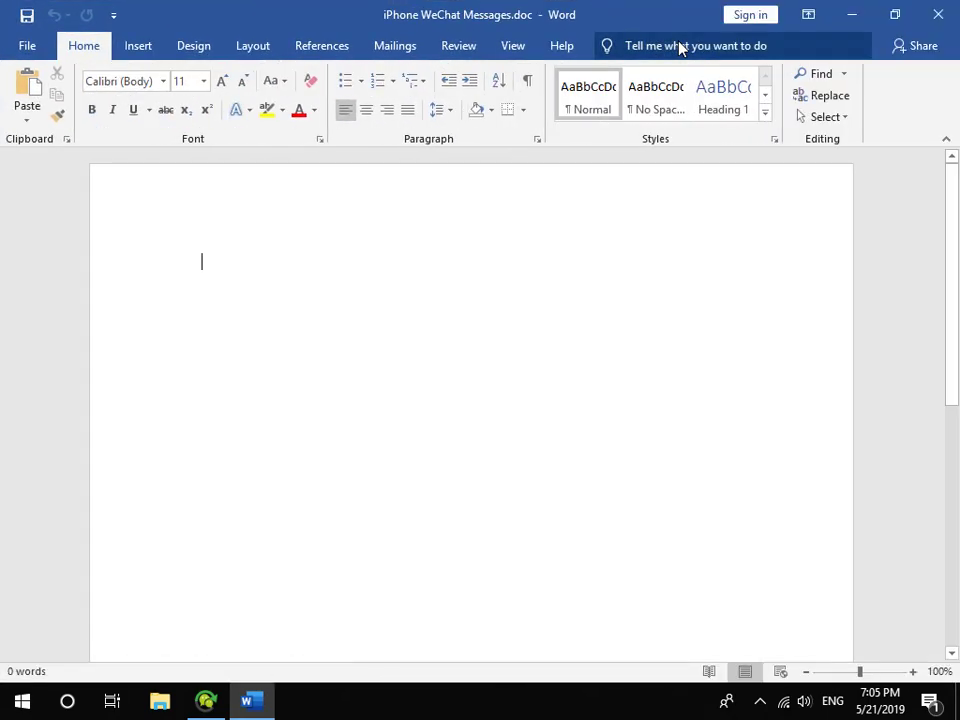
{"action": "right_click", "coordinate": [243, 272]}
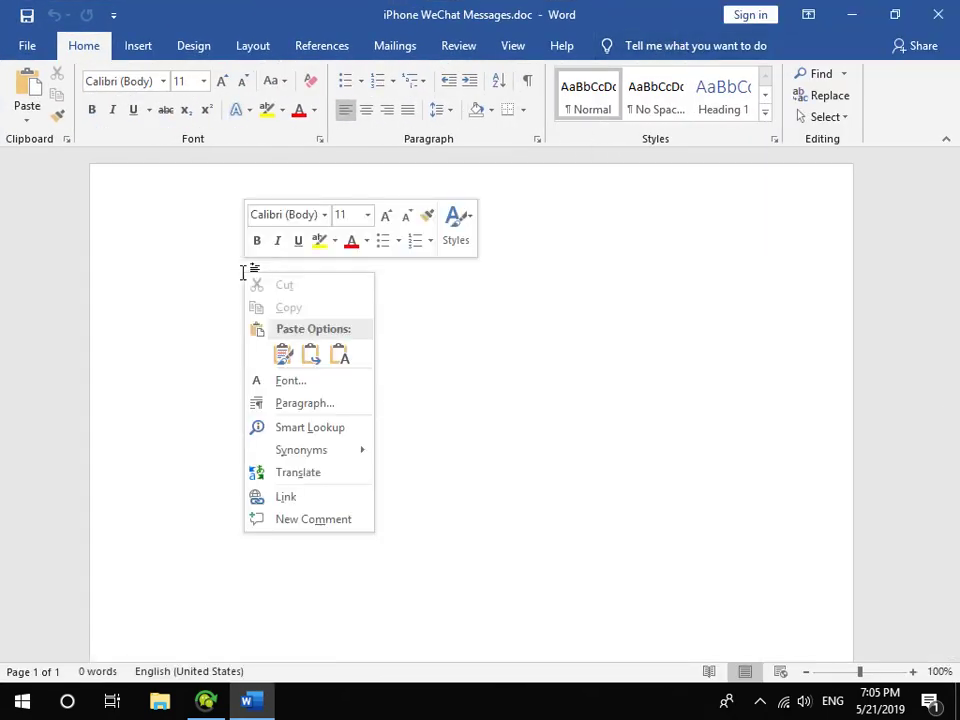
{"action": "left_click", "coordinate": [283, 354]}
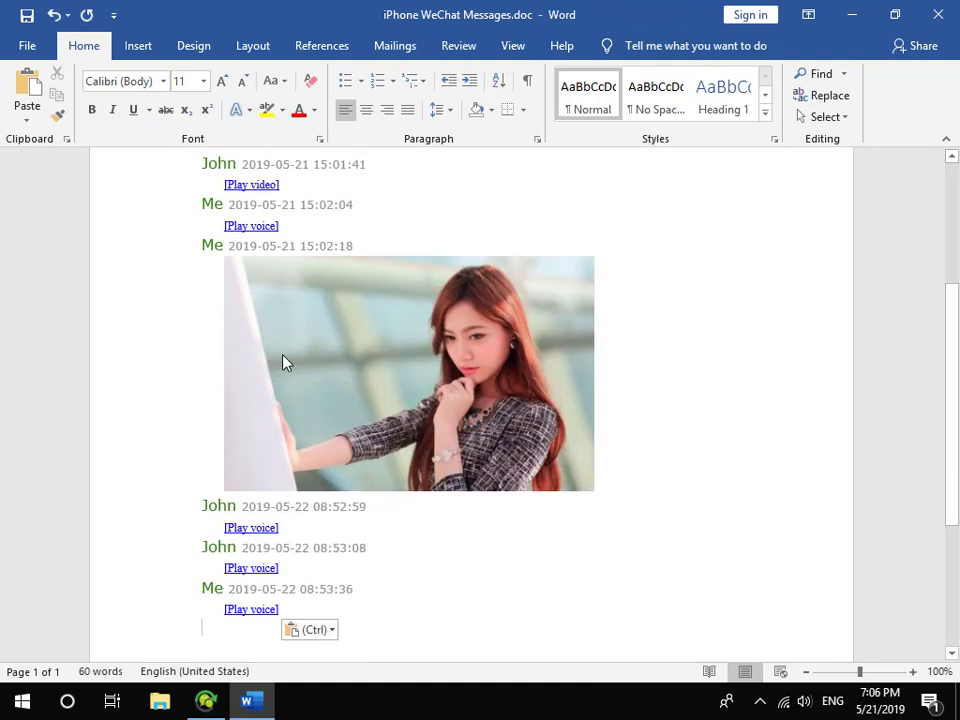
{"action": "scroll", "coordinate": [283, 360], "scroll_direction": "up", "scroll_amount": 5}
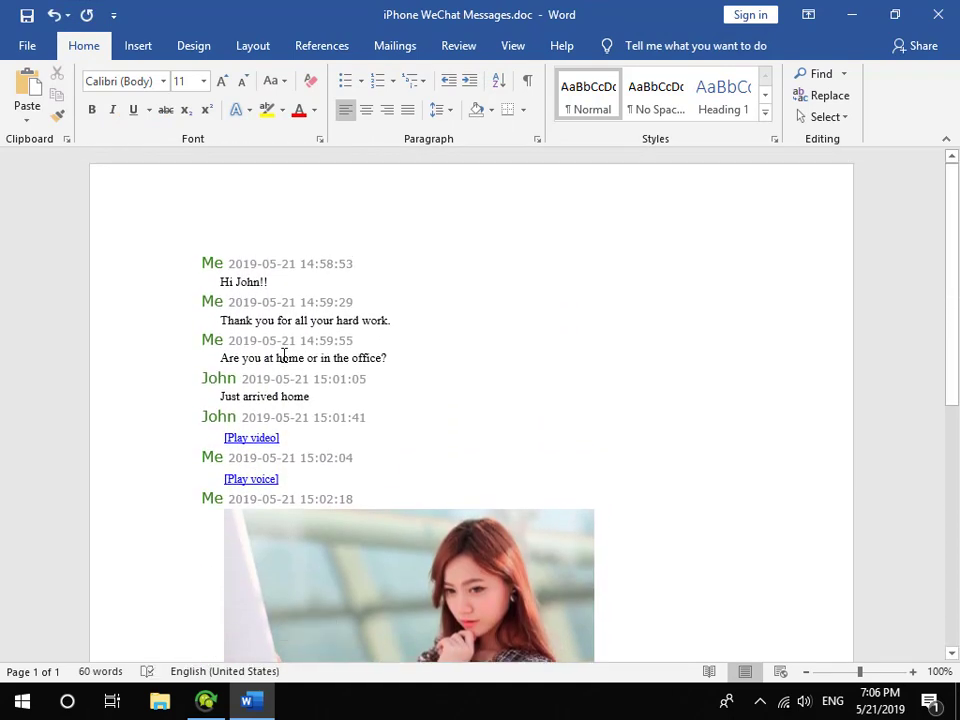
{"action": "scroll", "coordinate": [283, 356], "scroll_direction": "down", "scroll_amount": 1}
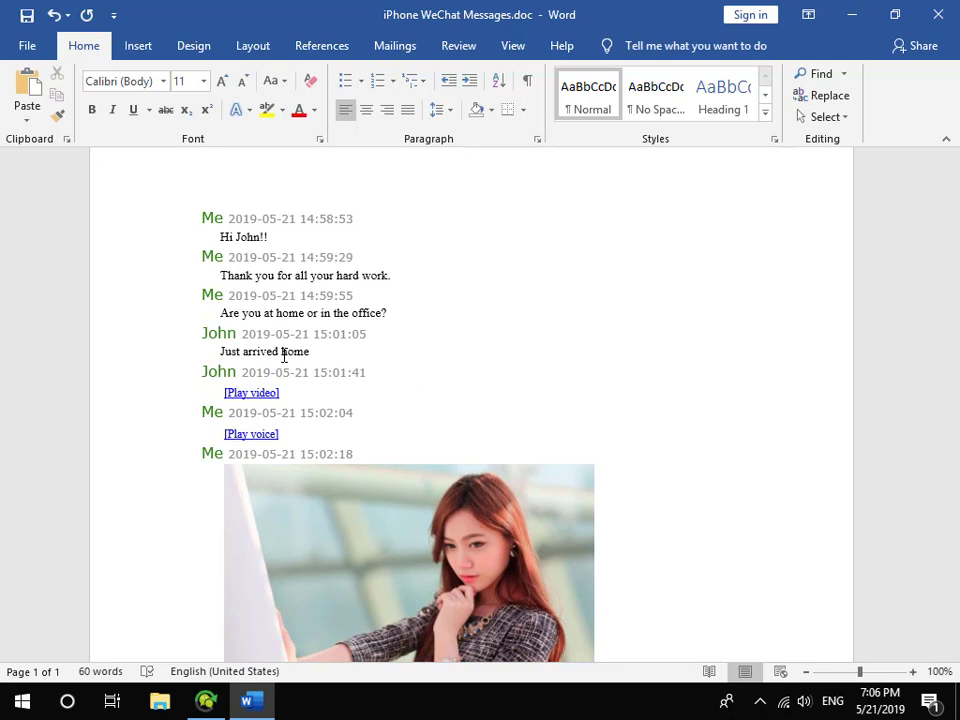
Show the print preview of the pasted WeChat messages via File > Print.
{"action": "left_click", "coordinate": [27, 48]}
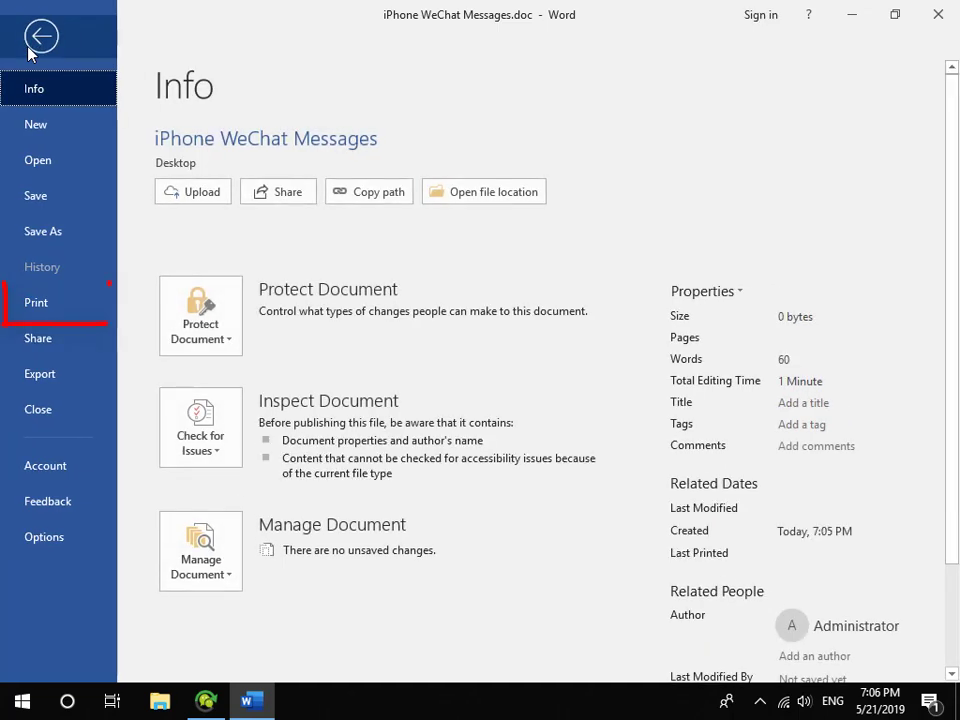
{"action": "left_click", "coordinate": [40, 306]}
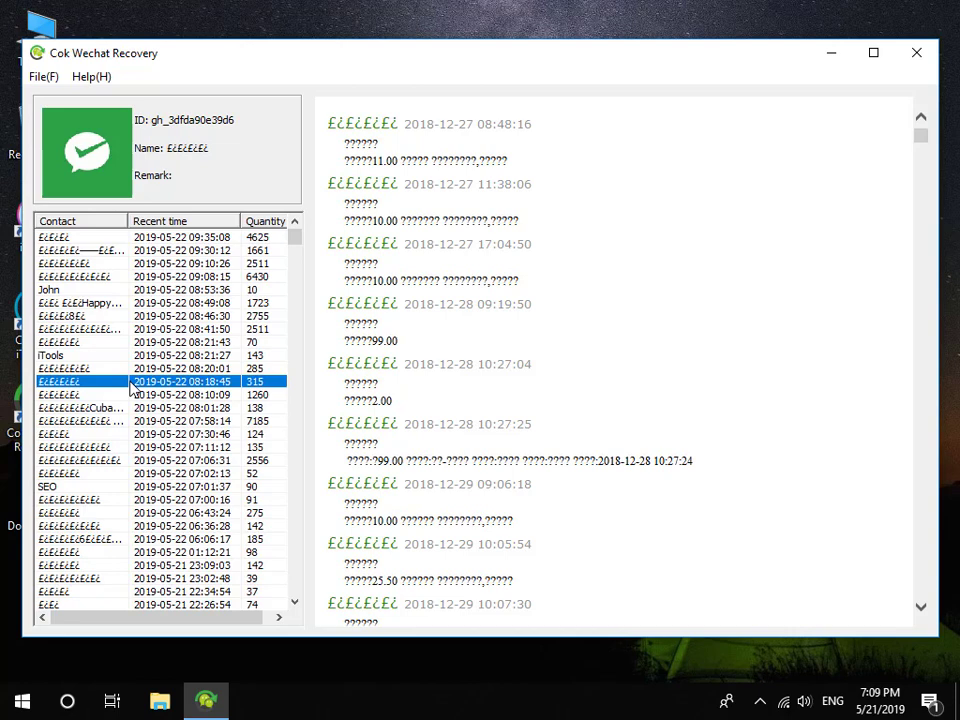
Minimize the Cok Wechat Recovery window to the taskbar.
{"action": "left_click", "coordinate": [843, 55]}
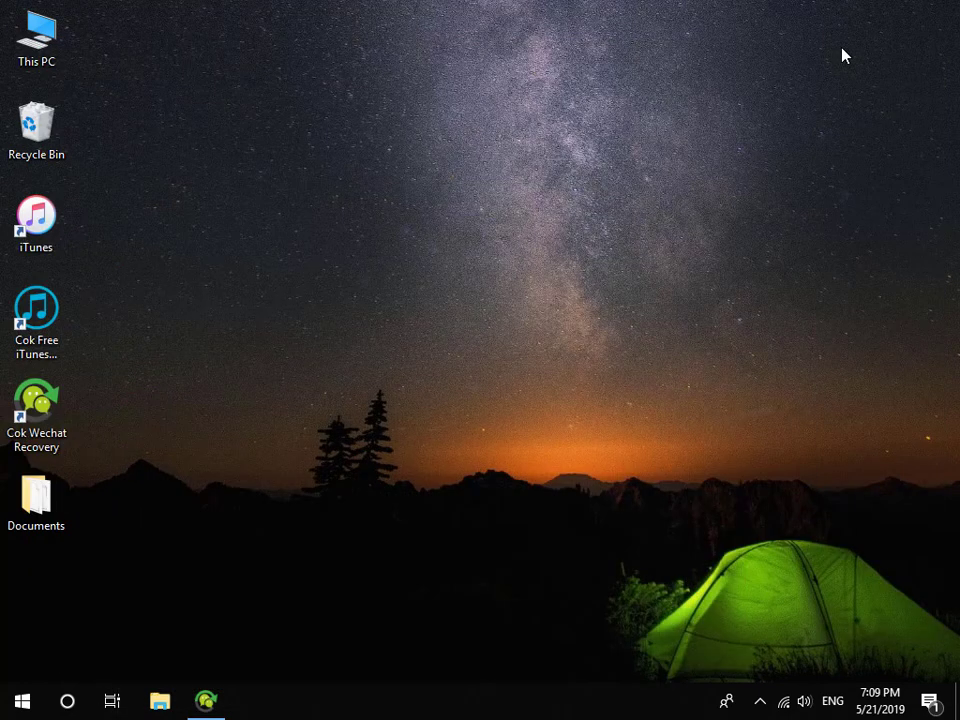
Go from This PC's system properties to All Control Panel Items, shown as small icons.
{"action": "right_click", "coordinate": [39, 40]}
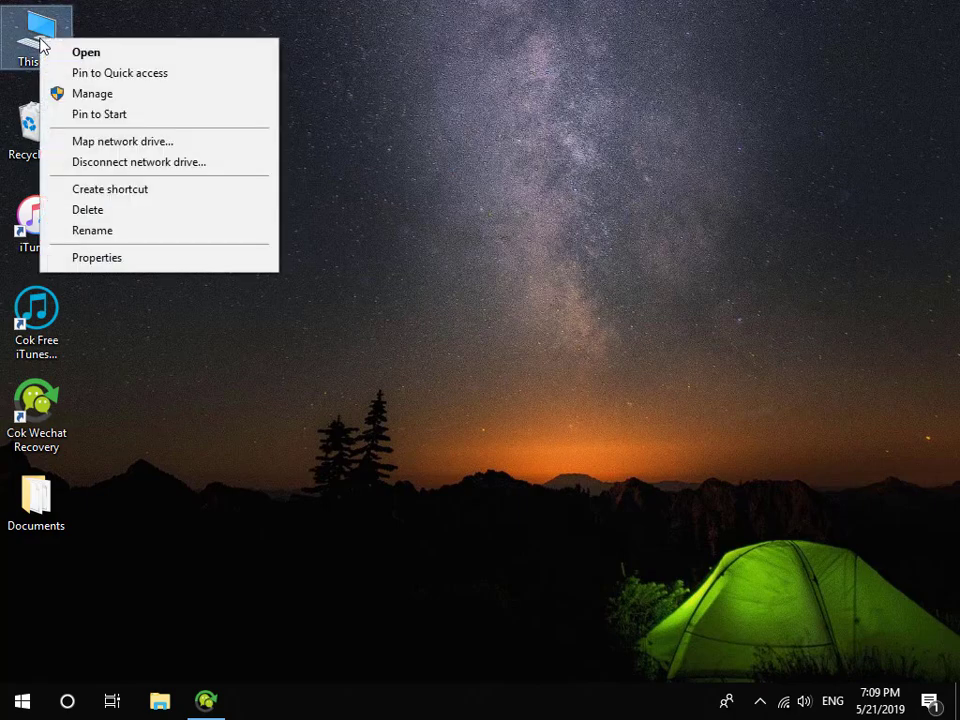
{"action": "left_click", "coordinate": [96, 258]}
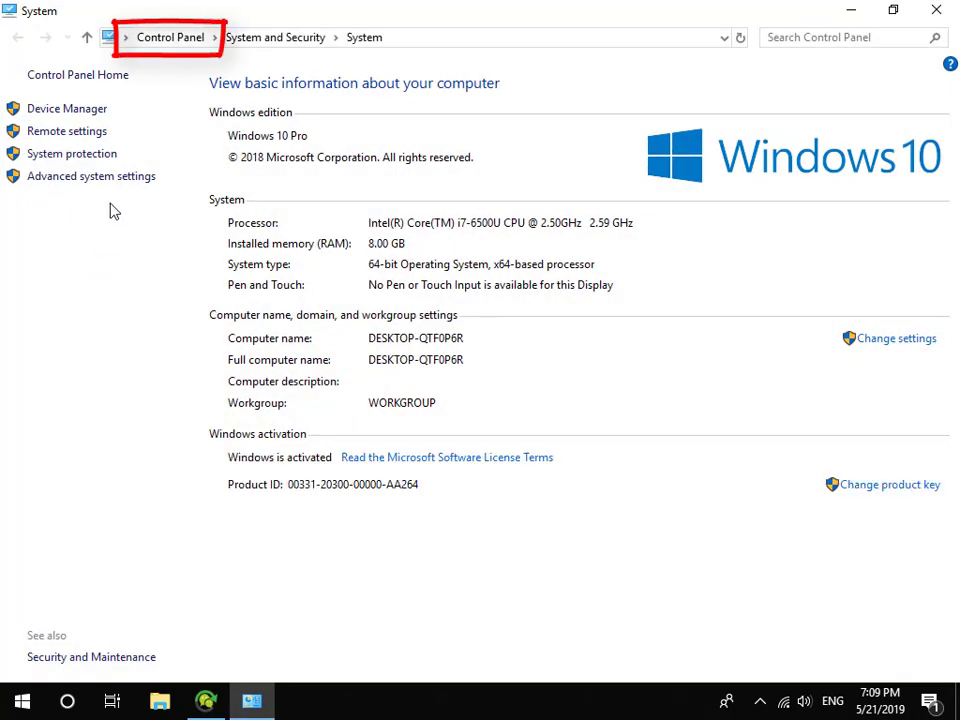
{"action": "left_click", "coordinate": [156, 44]}
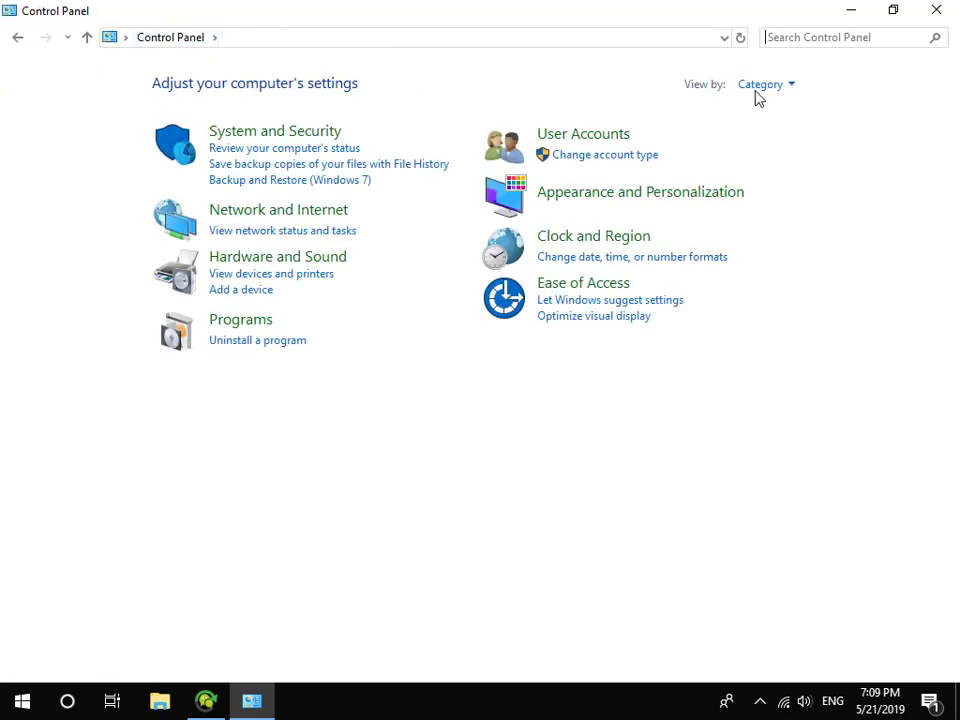
{"action": "left_click", "coordinate": [797, 90]}
{"action": "left_click", "coordinate": [795, 158]}
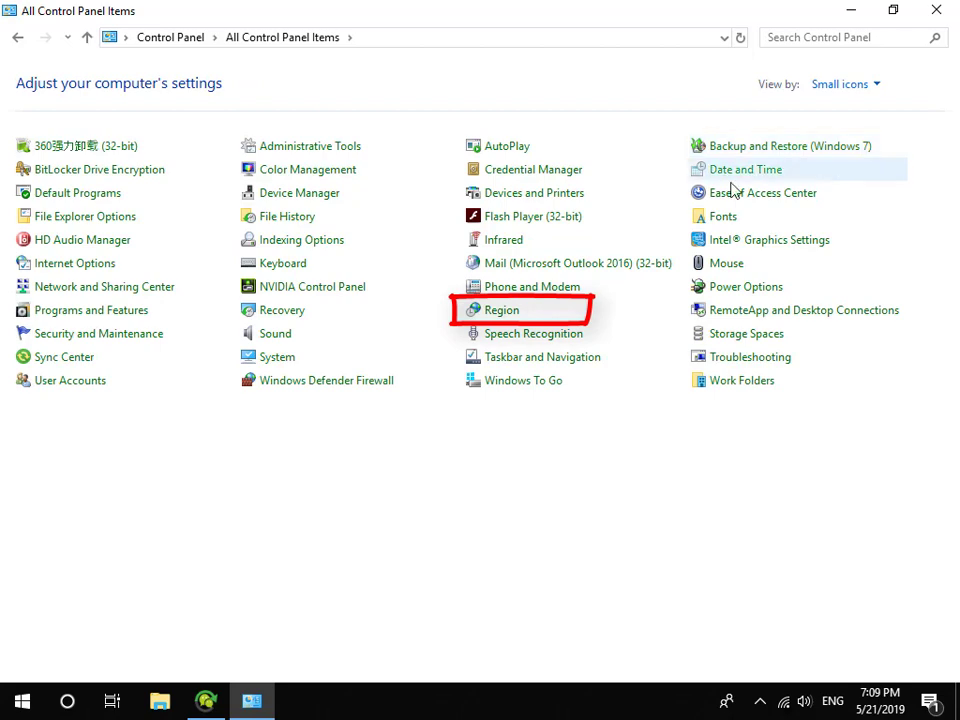
In Region's Administrative tab, change the system locale to Chinese (Simplified, China) and confirm.
{"action": "left_click", "coordinate": [503, 316]}
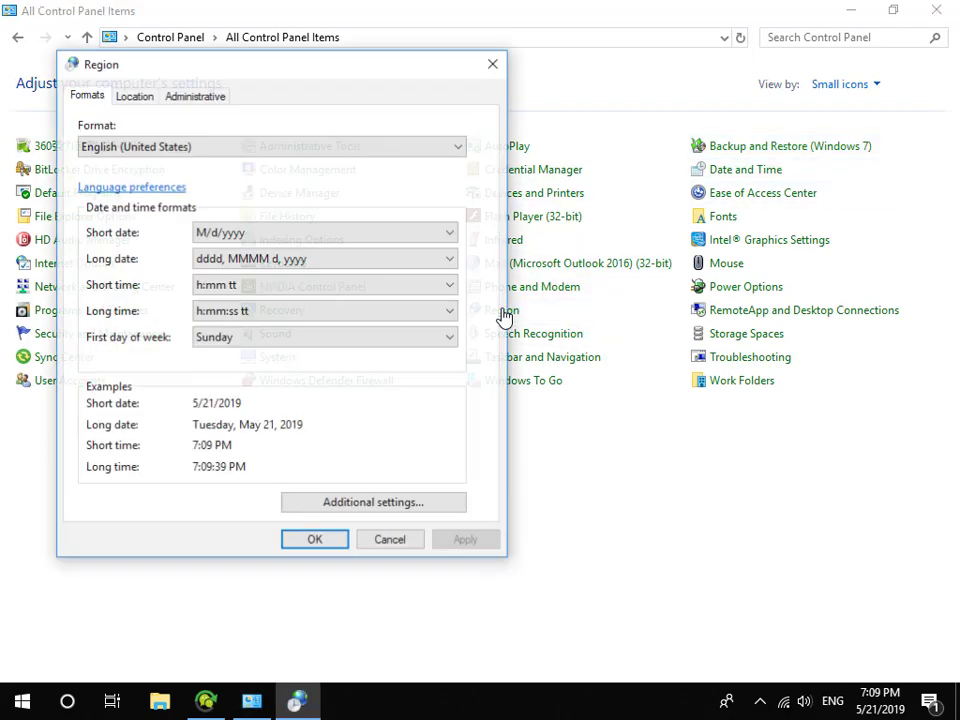
{"action": "left_click", "coordinate": [203, 100]}
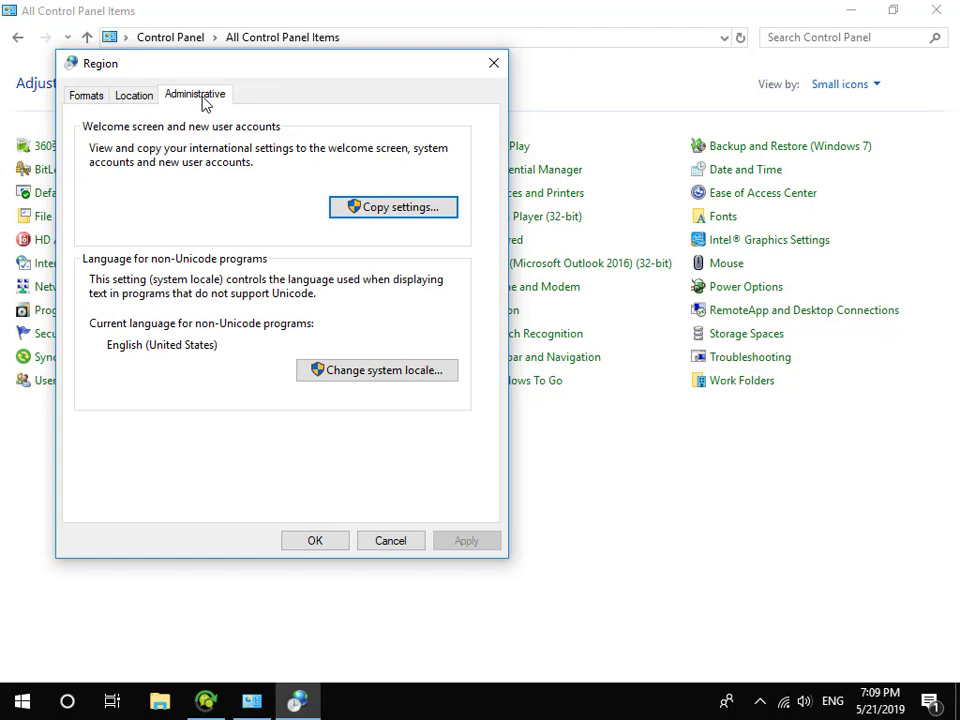
{"action": "left_click", "coordinate": [346, 371]}
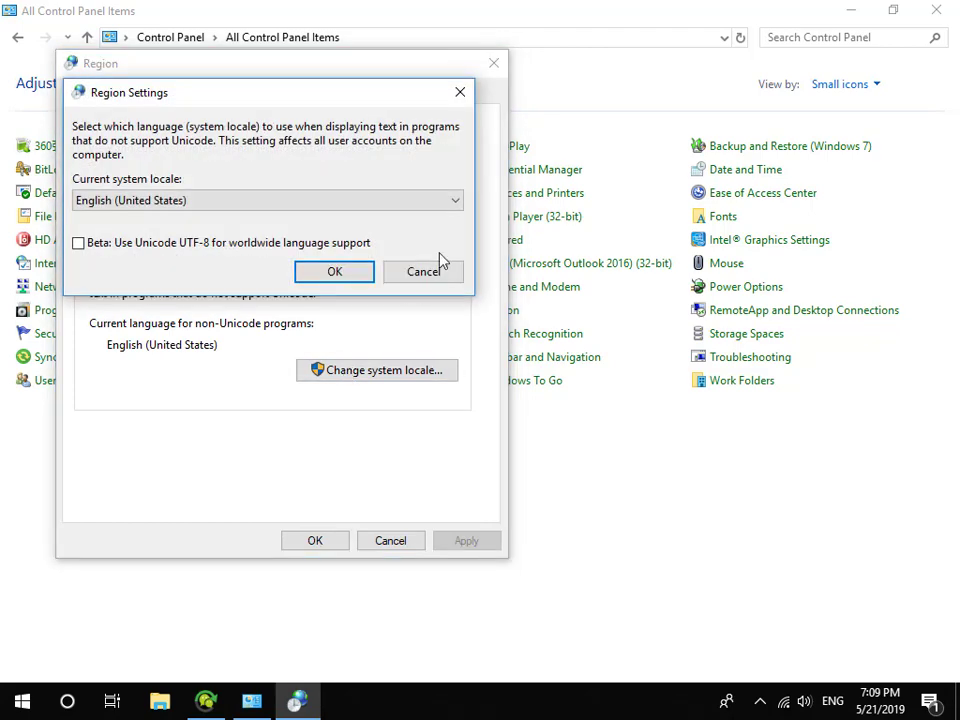
{"action": "left_click", "coordinate": [453, 203]}
{"action": "scroll", "coordinate": [452, 207], "scroll_direction": "up", "scroll_amount": 11}
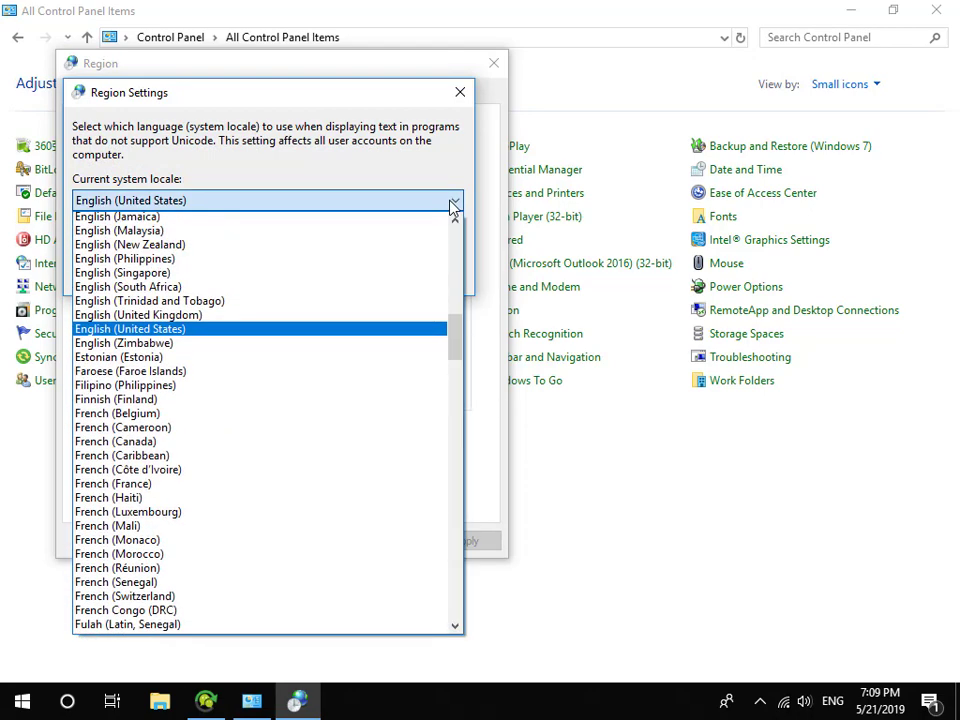
{"action": "scroll", "coordinate": [452, 212], "scroll_direction": "up", "scroll_amount": 1}
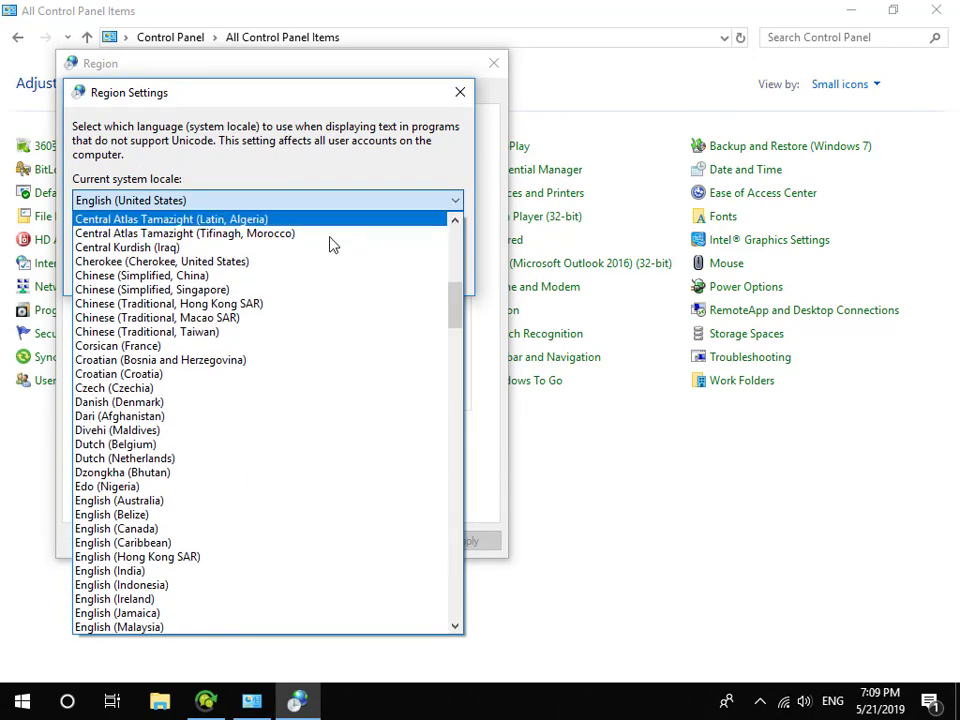
{"action": "left_click", "coordinate": [222, 277]}
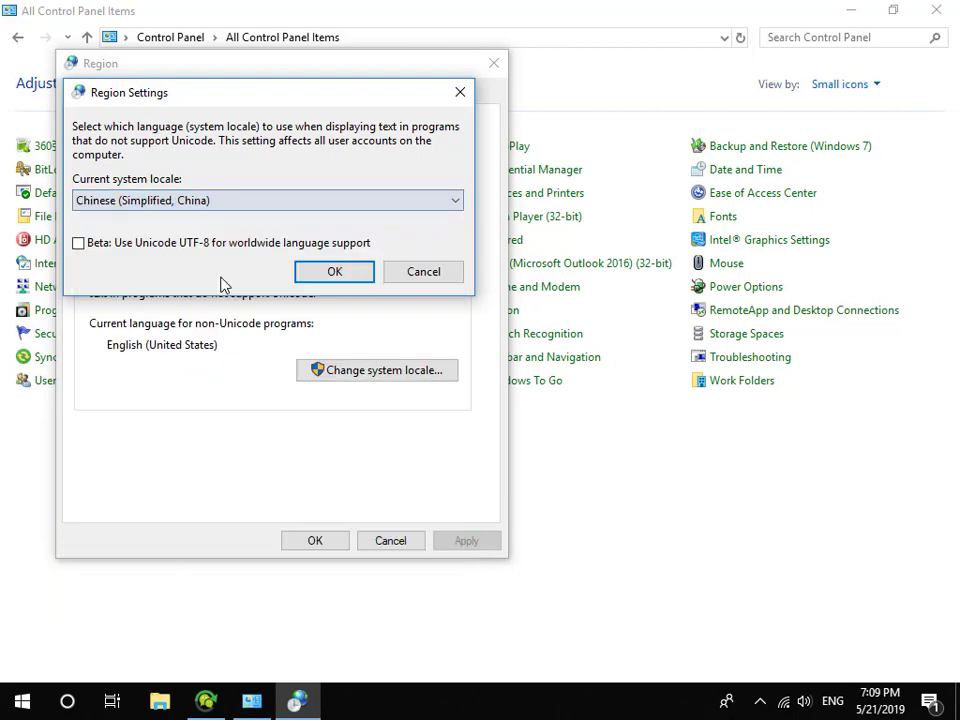
{"action": "left_click", "coordinate": [321, 276]}
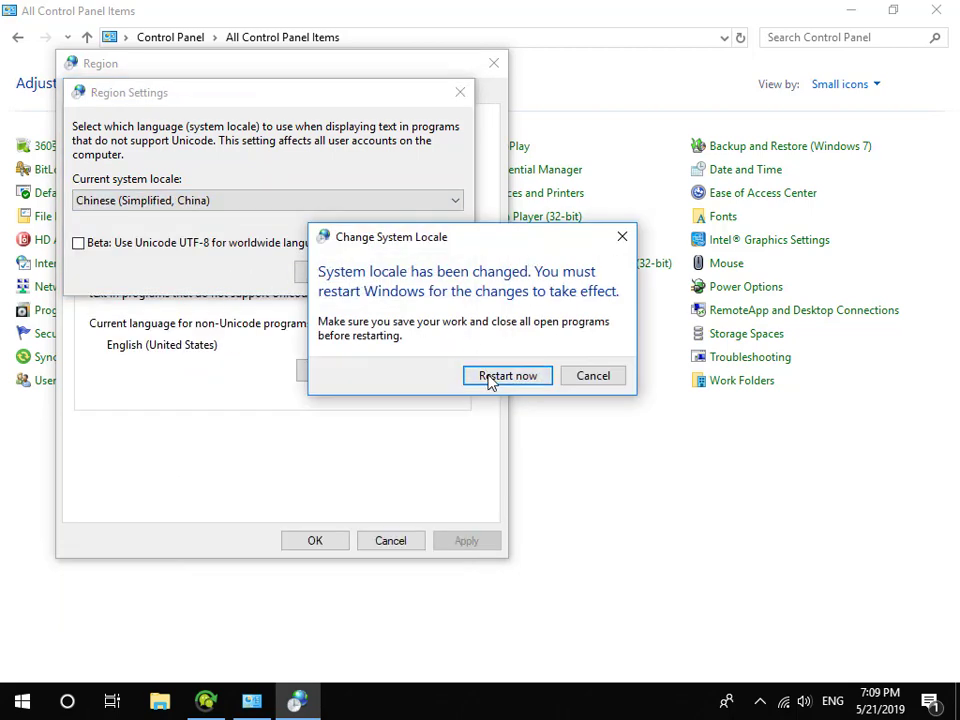